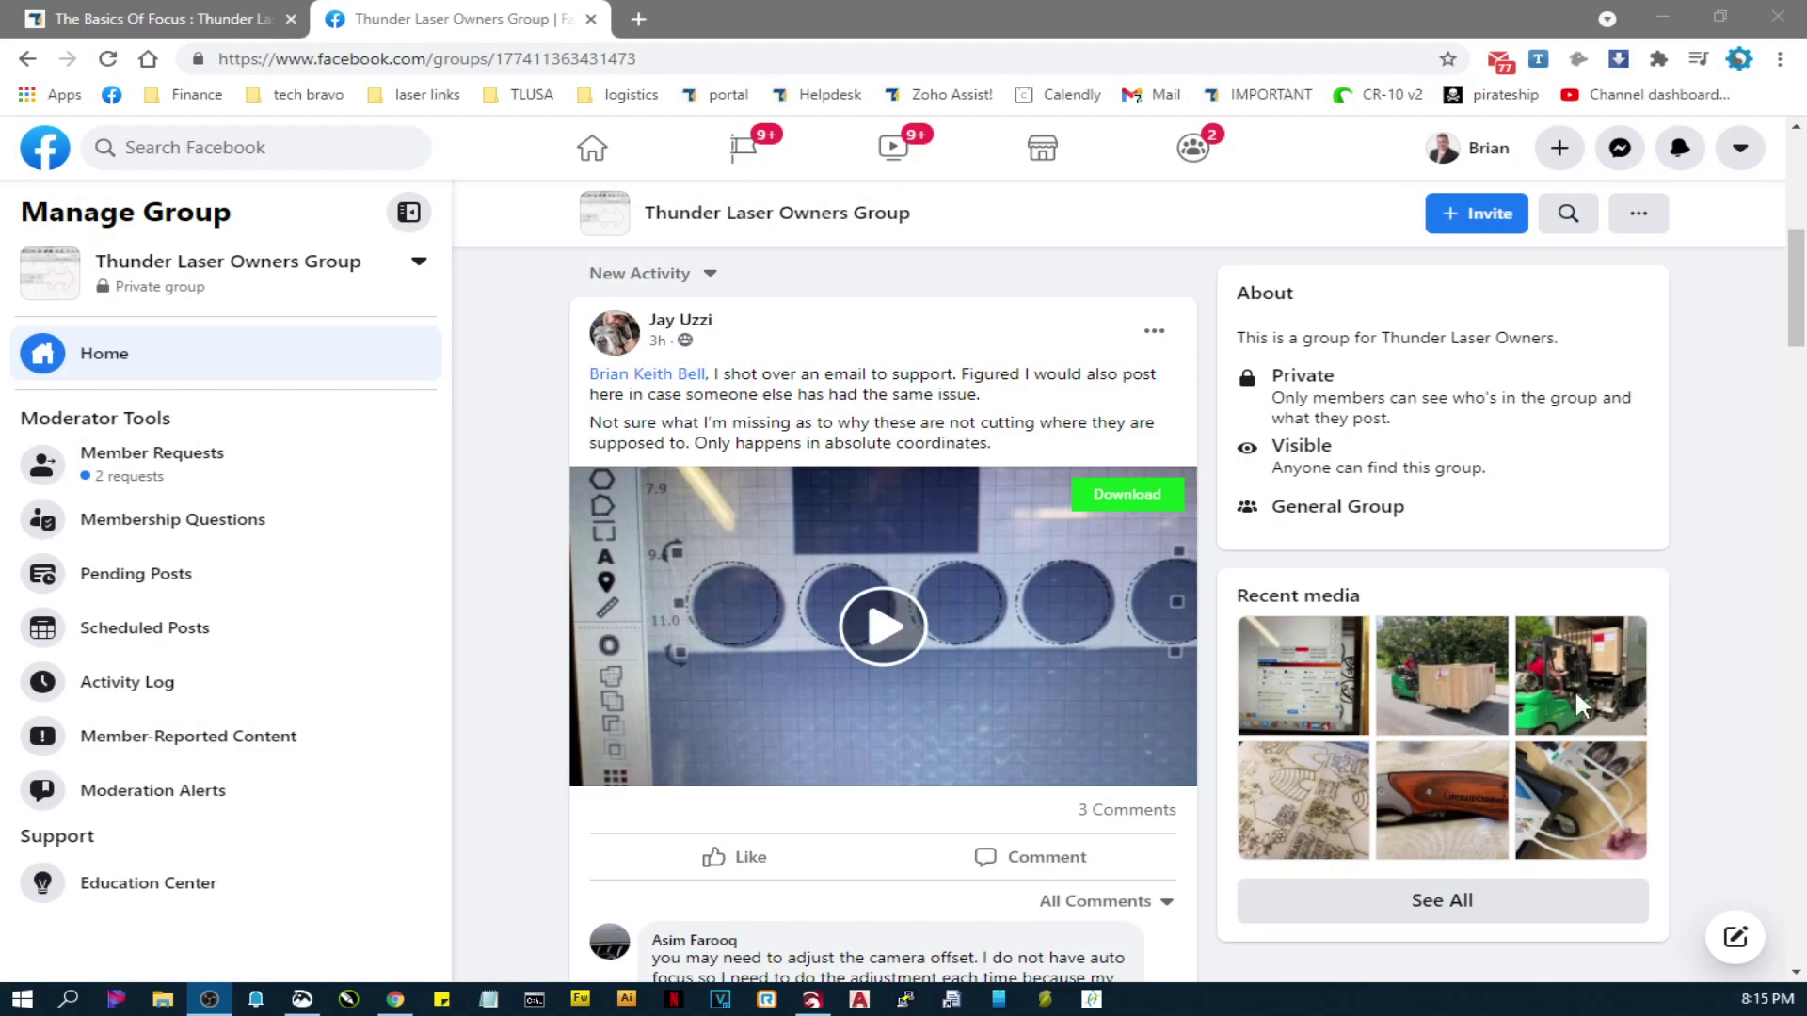
Step: Play the ThunderCAM Focus video from The Basics Of Focus article in full screen
scroll(825, 469, down, 1)
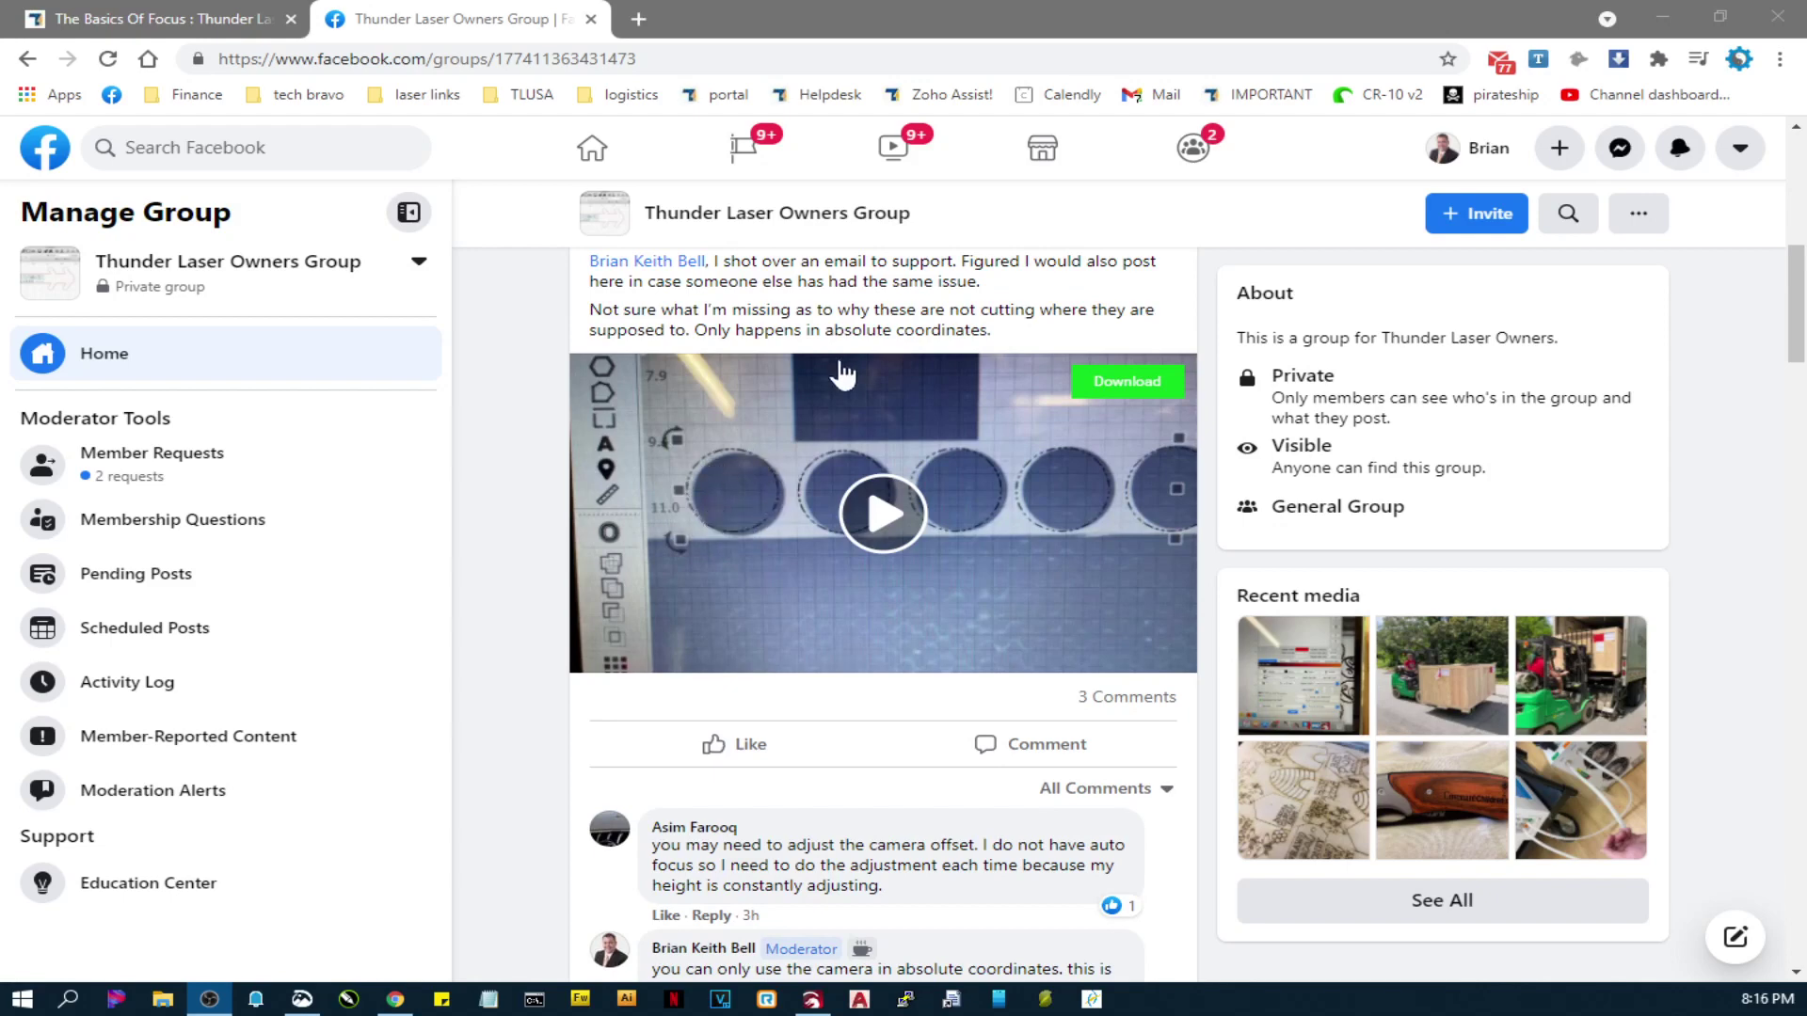
click(212, 19)
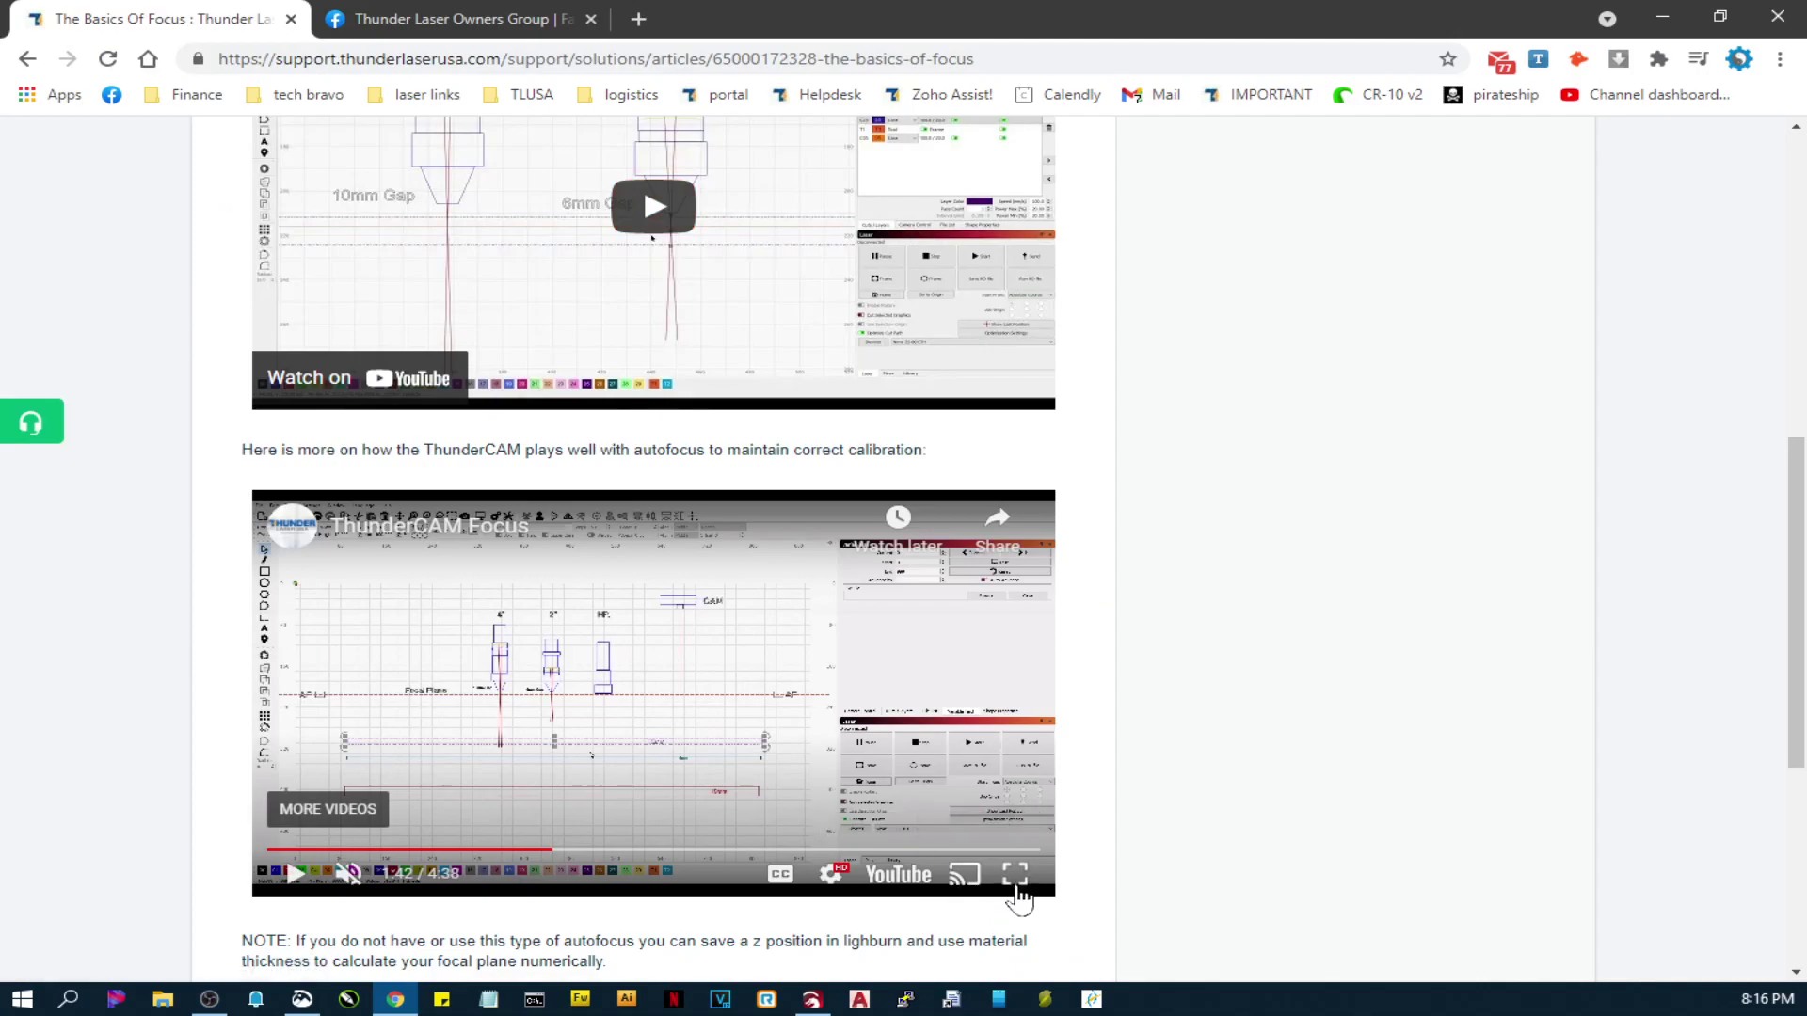
click(1014, 874)
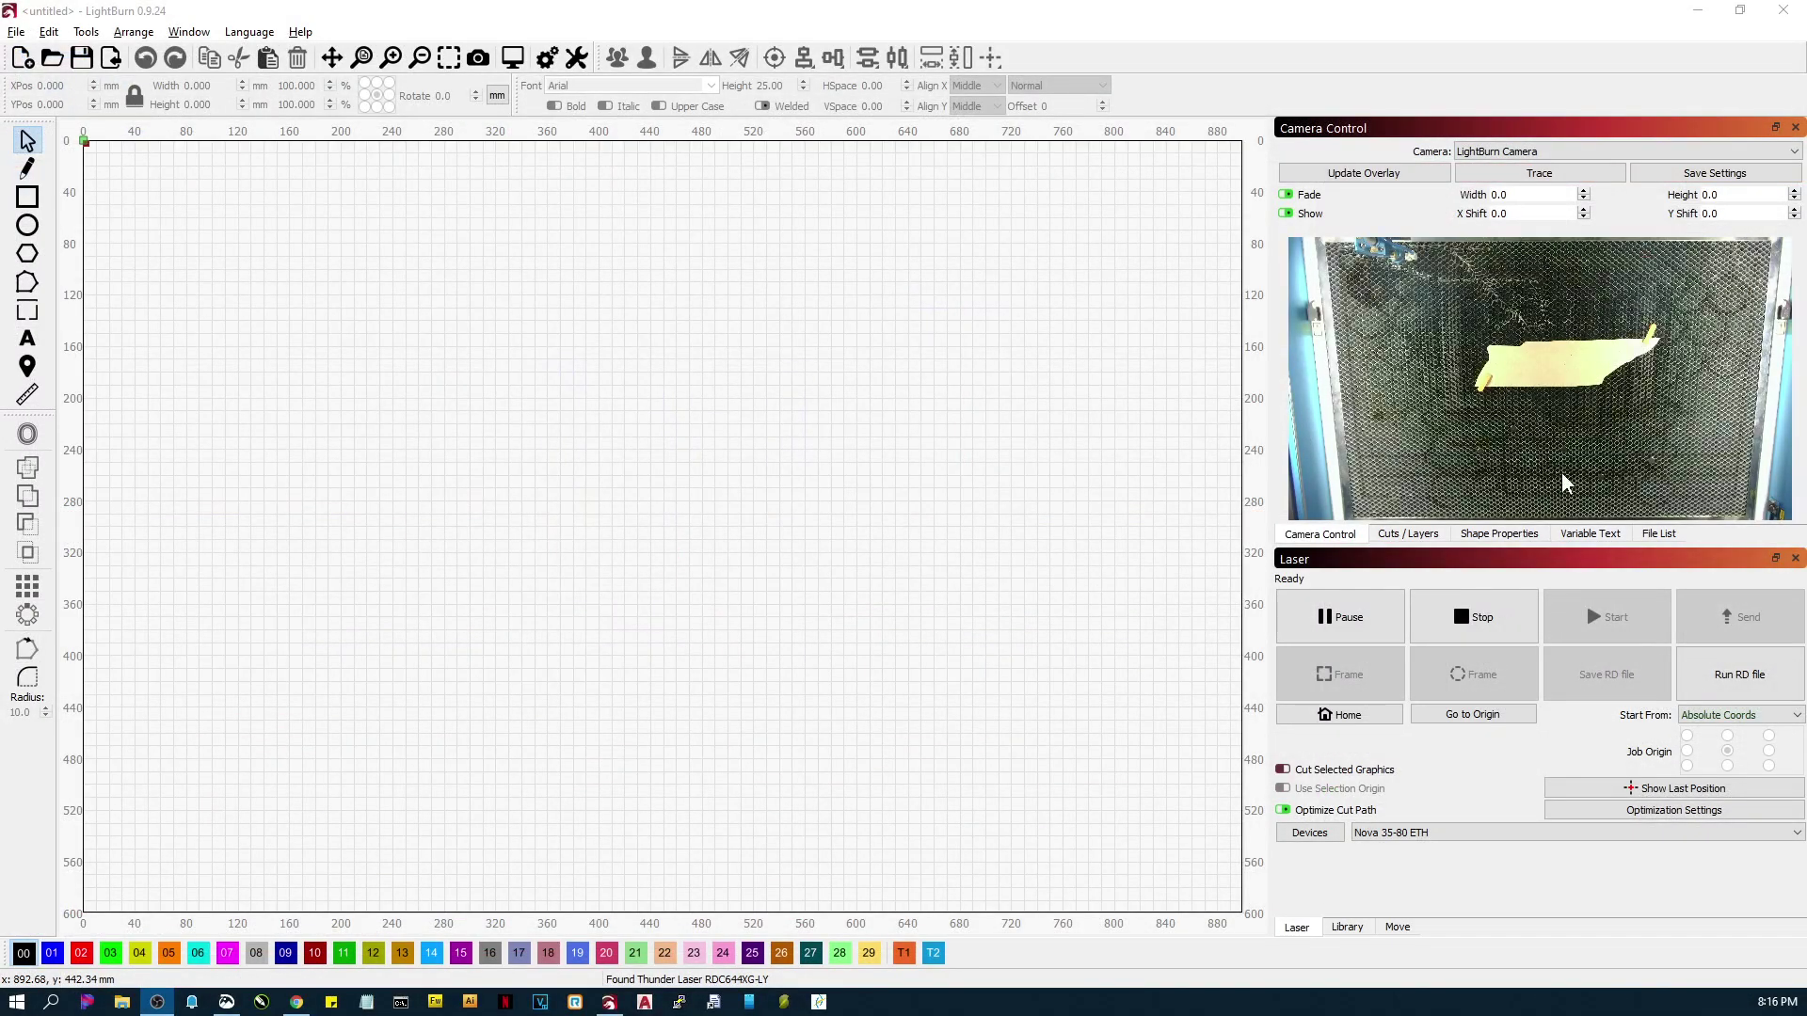
Step: Refresh the camera overlay and draw a roughly 37 mm circle on the paper
click(1343, 175)
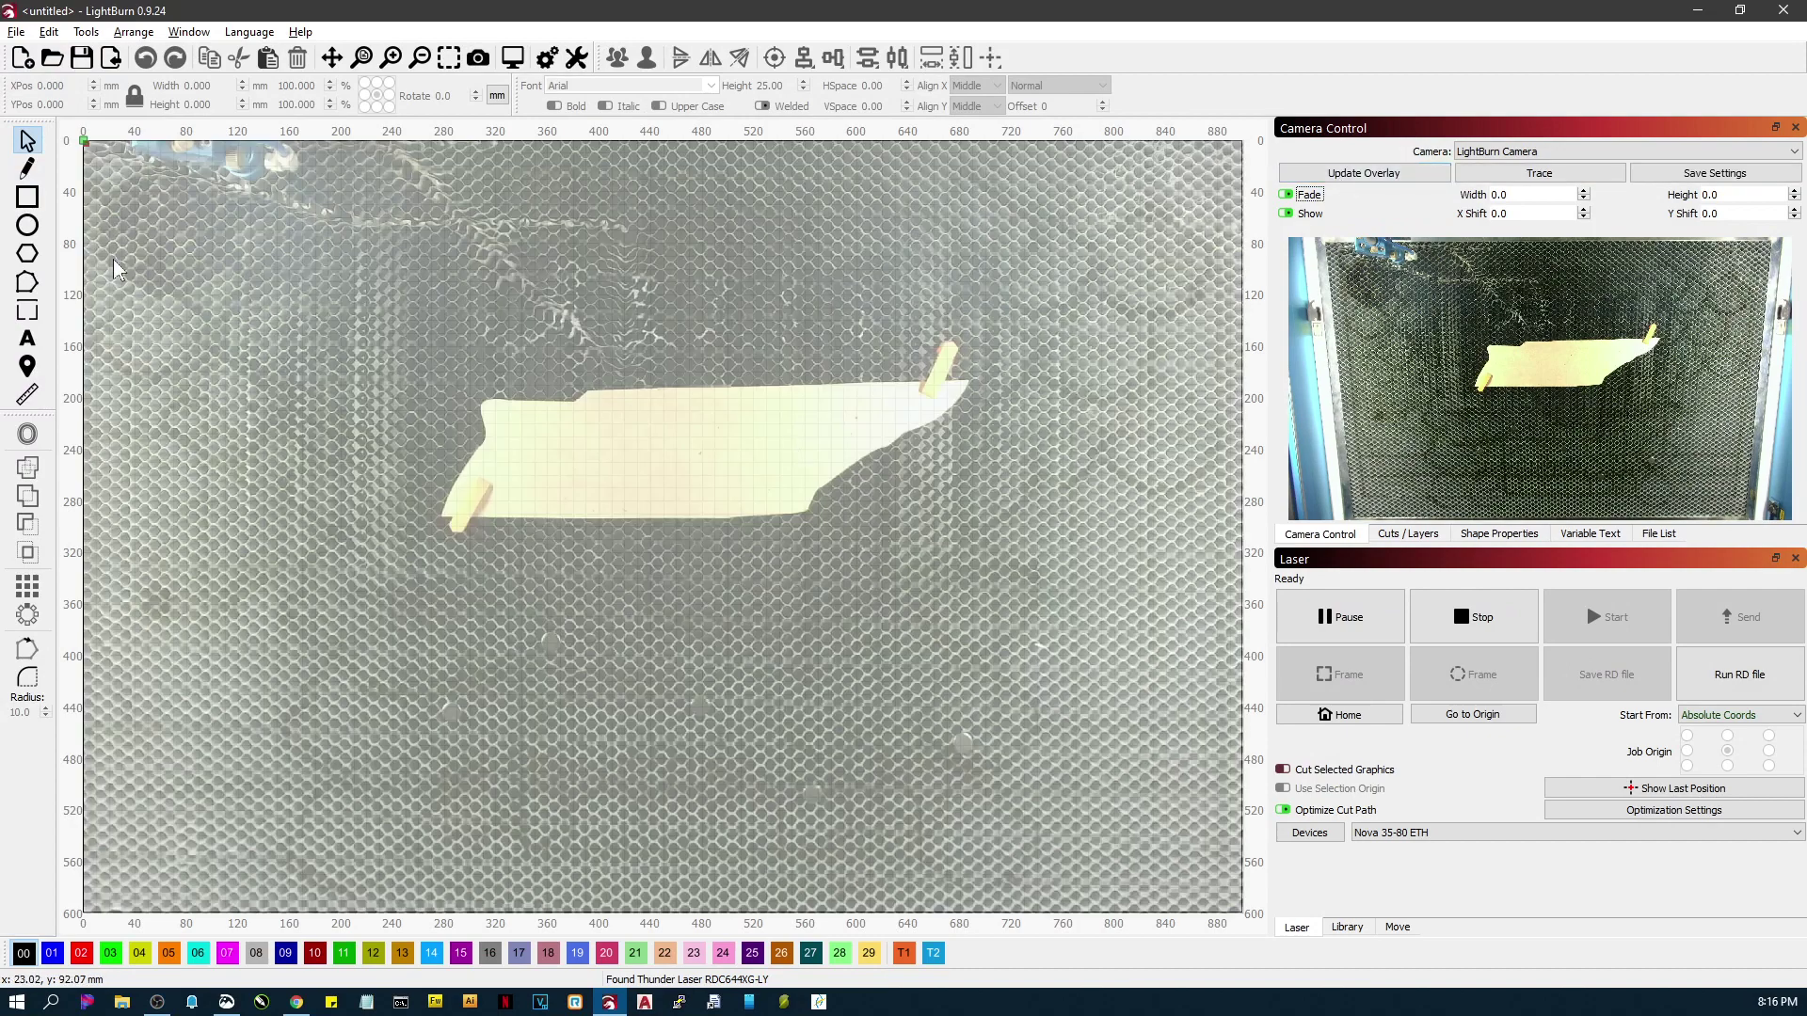
click(28, 226)
drag(640, 423, 687, 473)
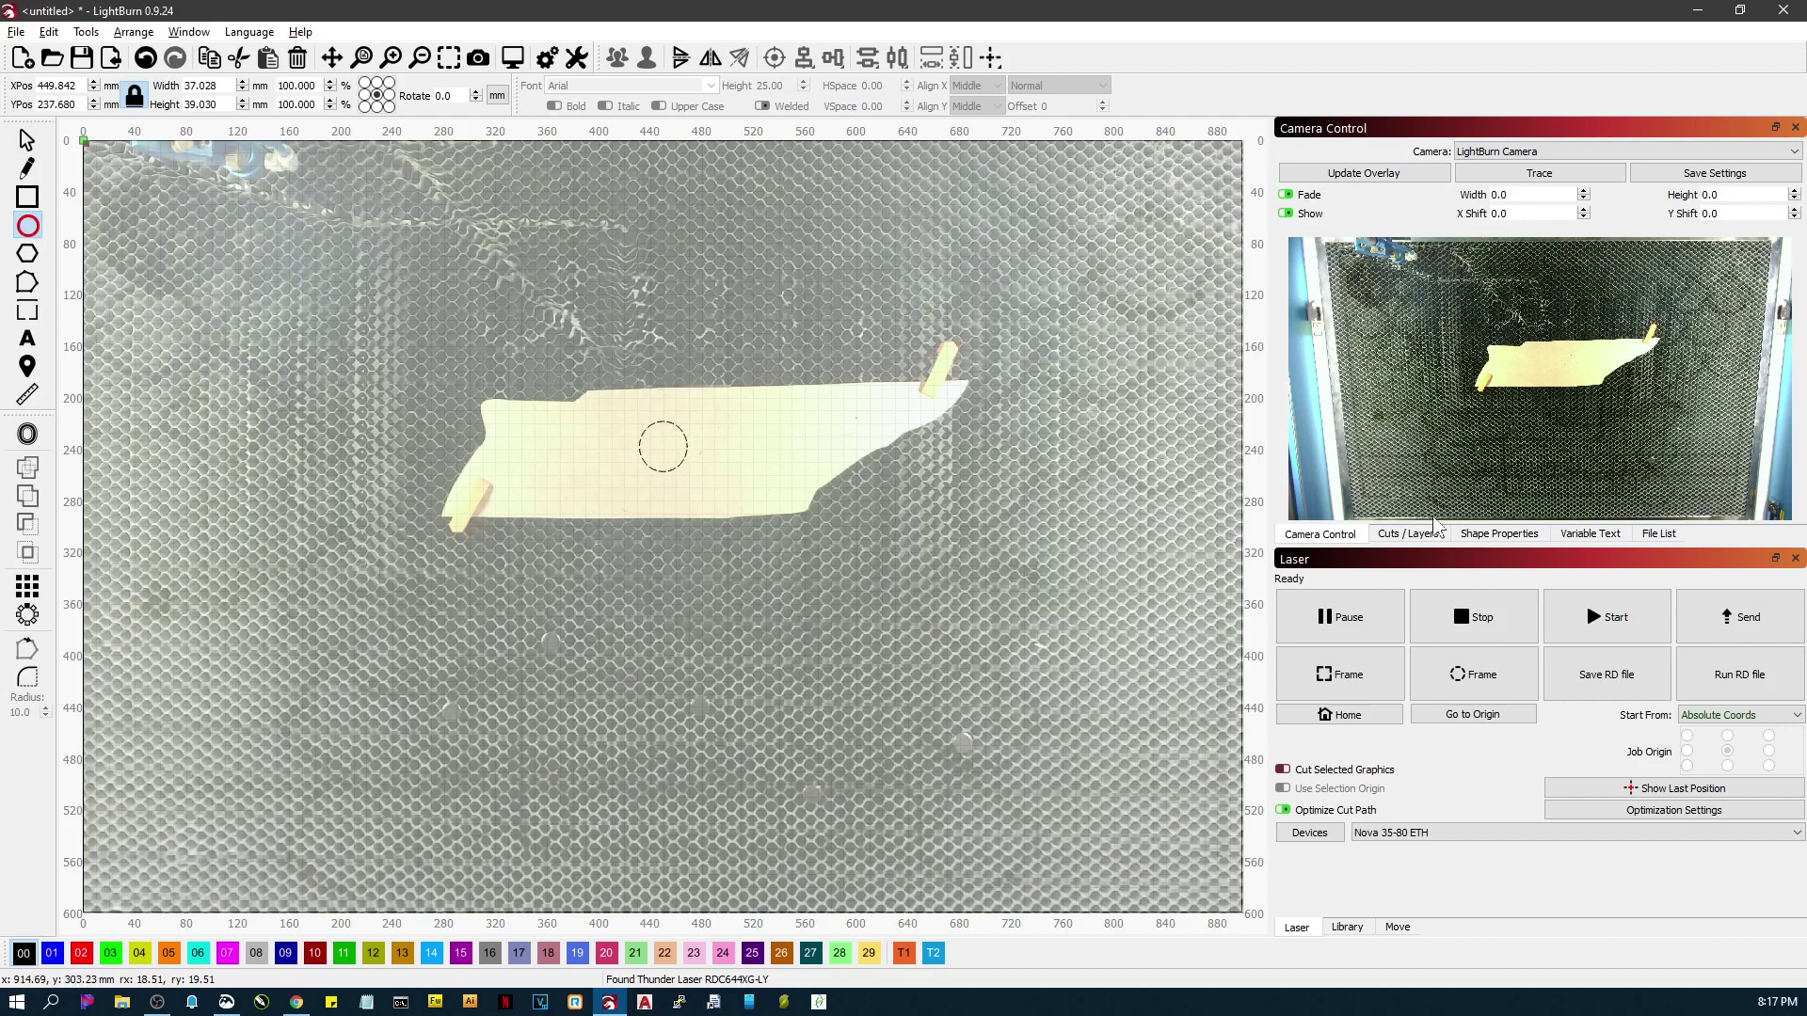
Step: Check the circle's 100/15 line layer settings and send the job to the laser
click(1434, 531)
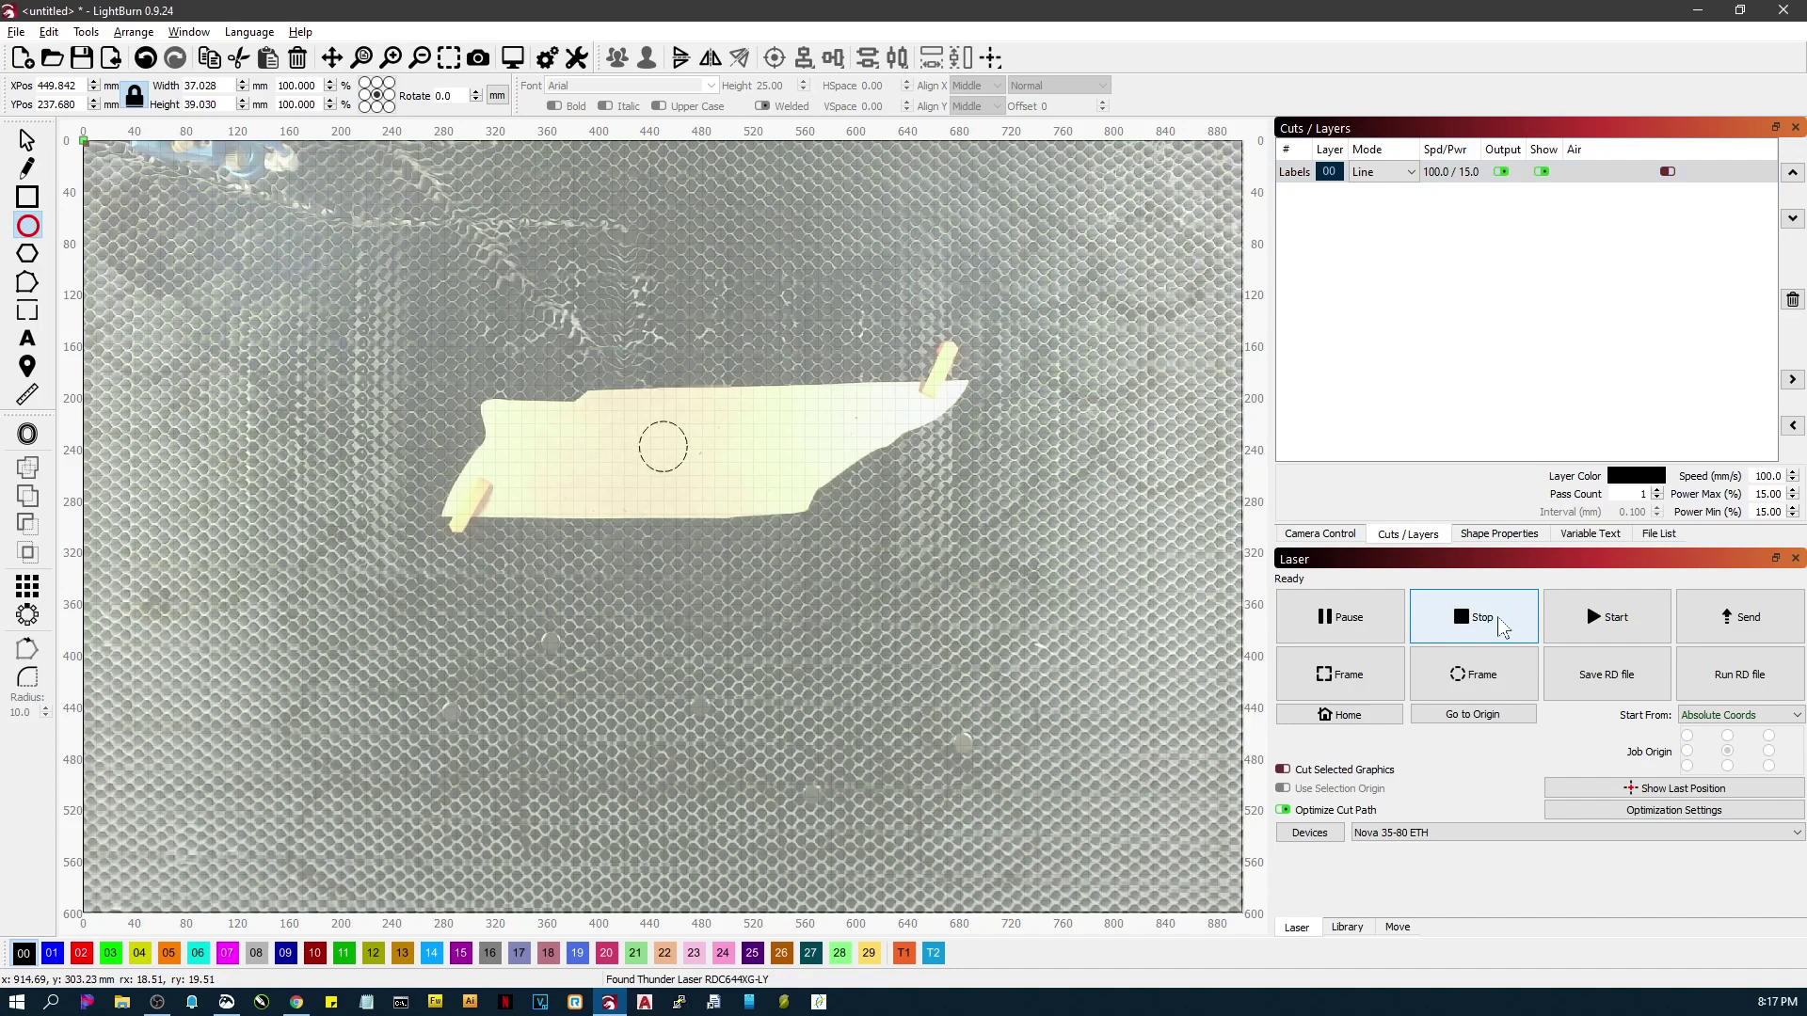
click(1290, 538)
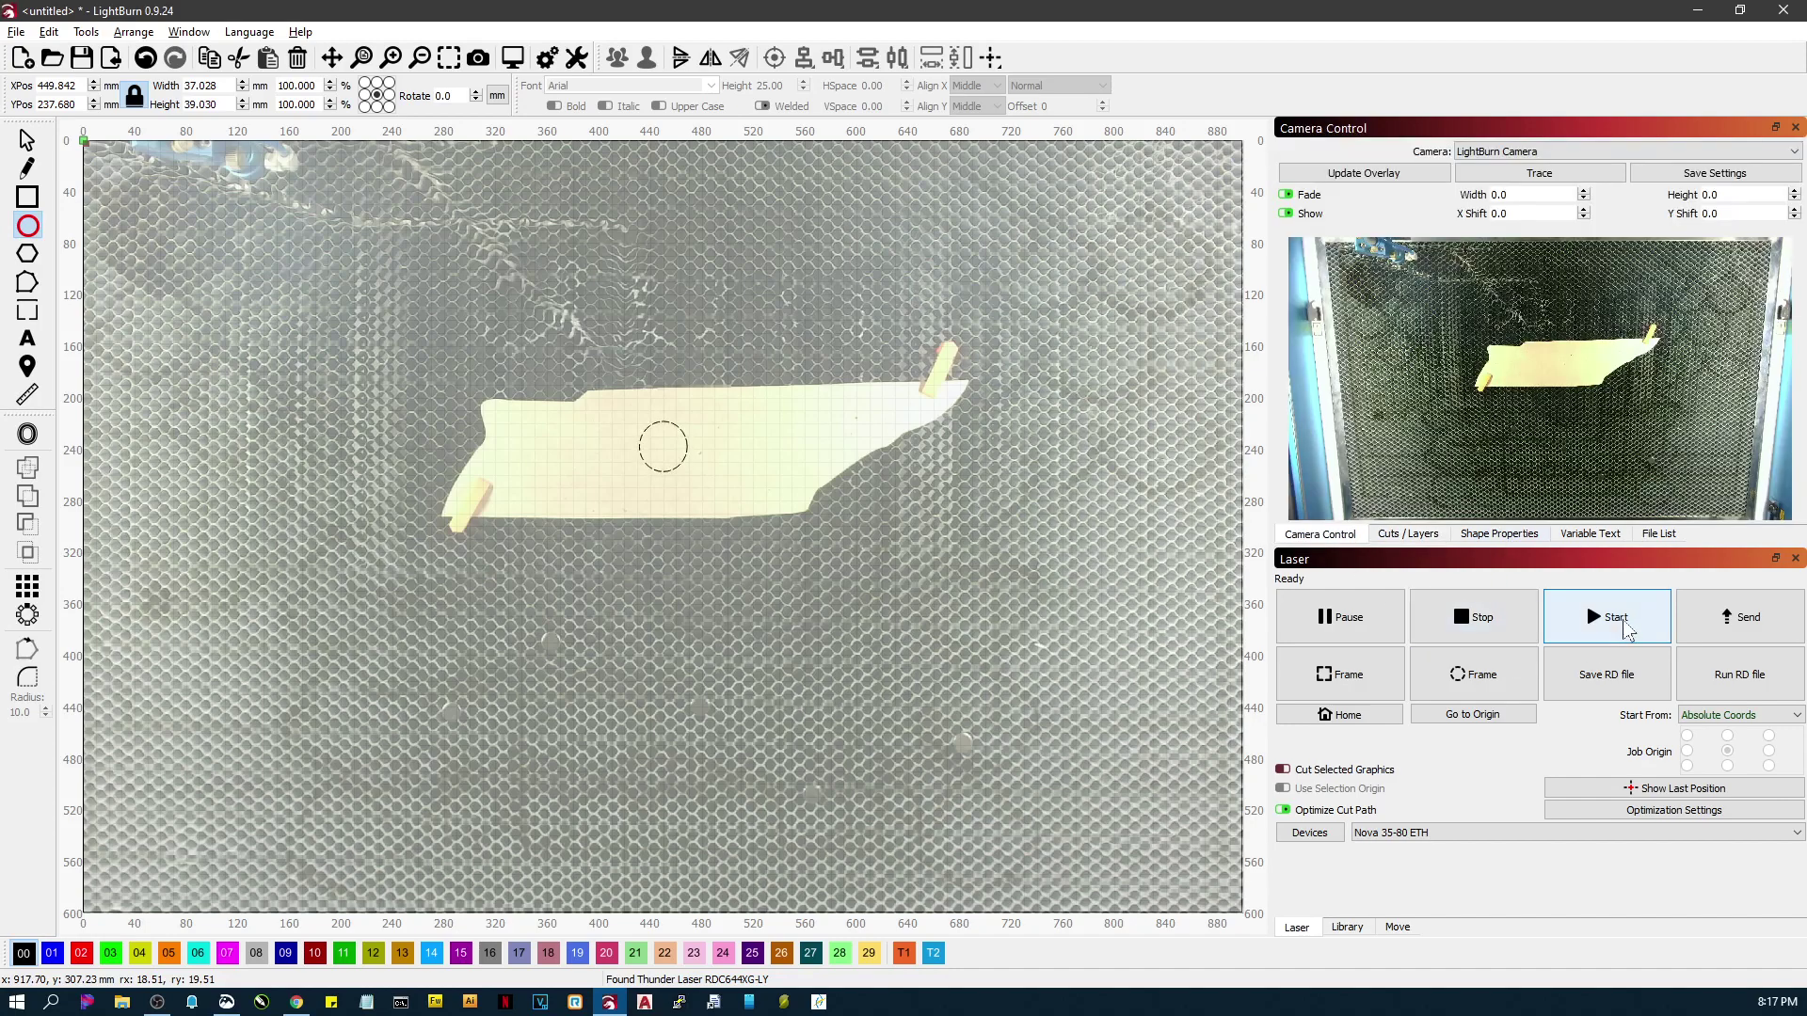
click(1624, 629)
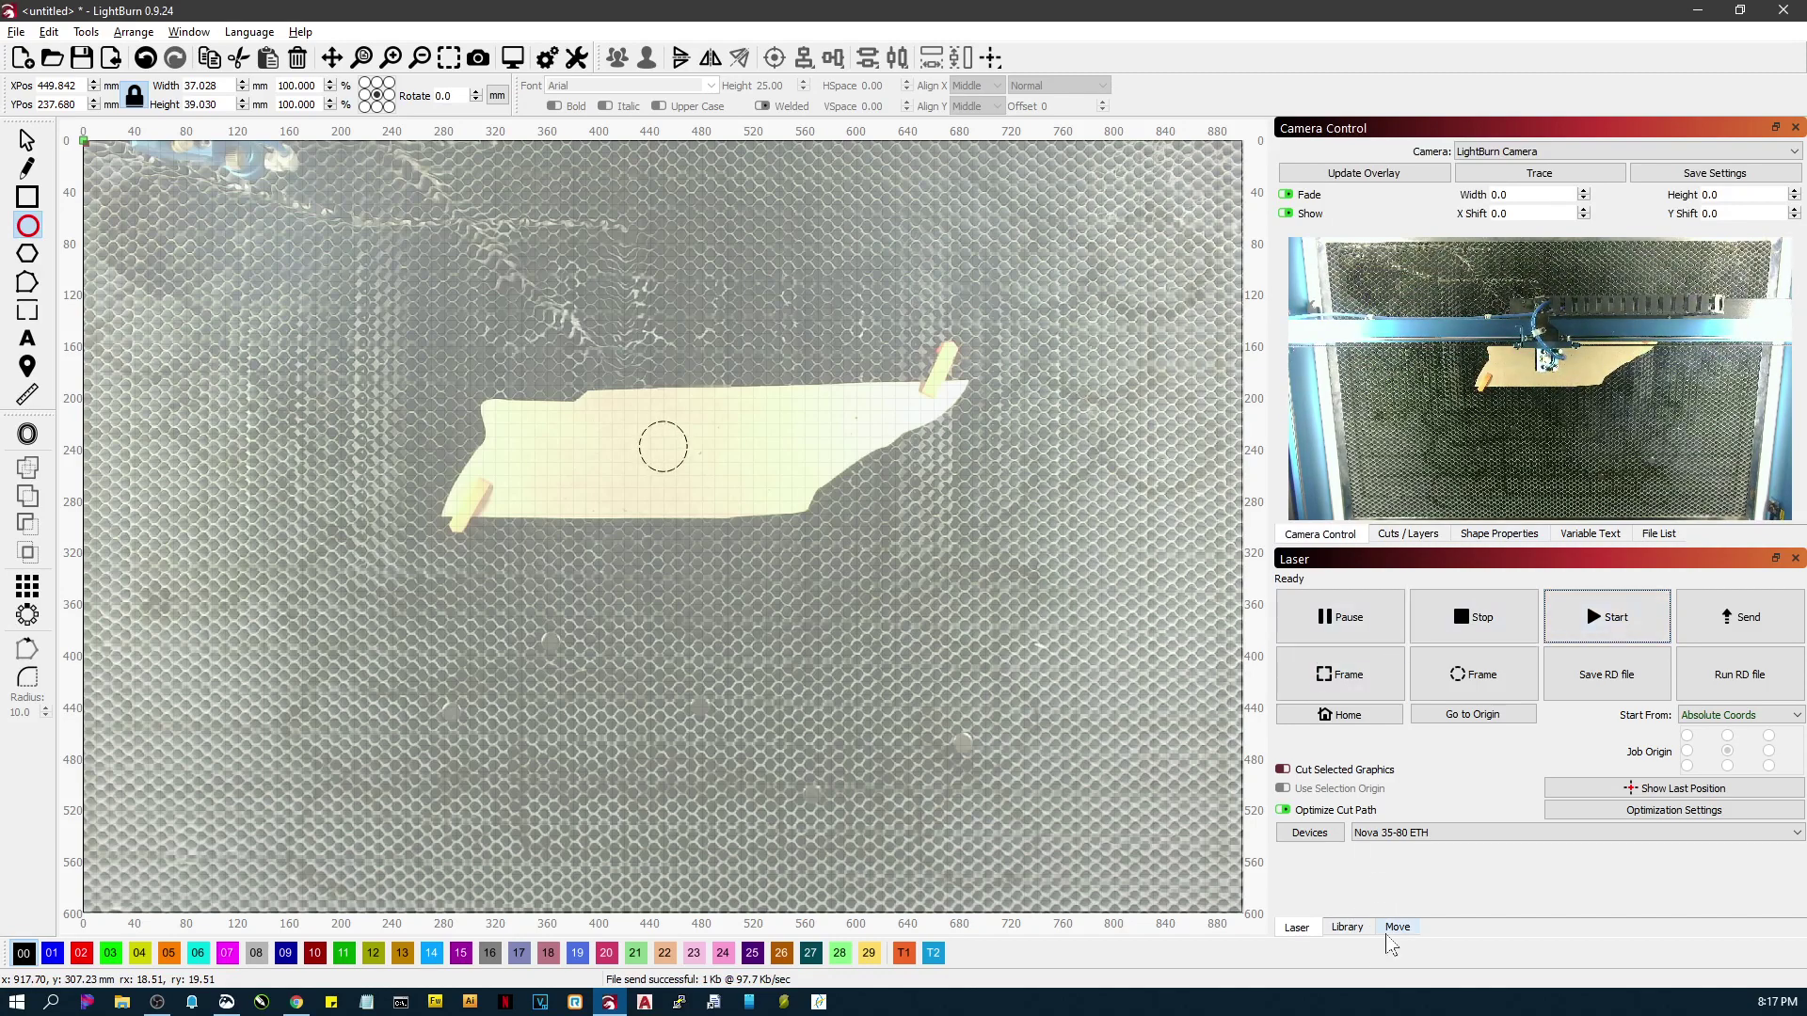
Step: Show the jog controls, recapture the camera image, and toggle the overlay fade off and on
click(1389, 932)
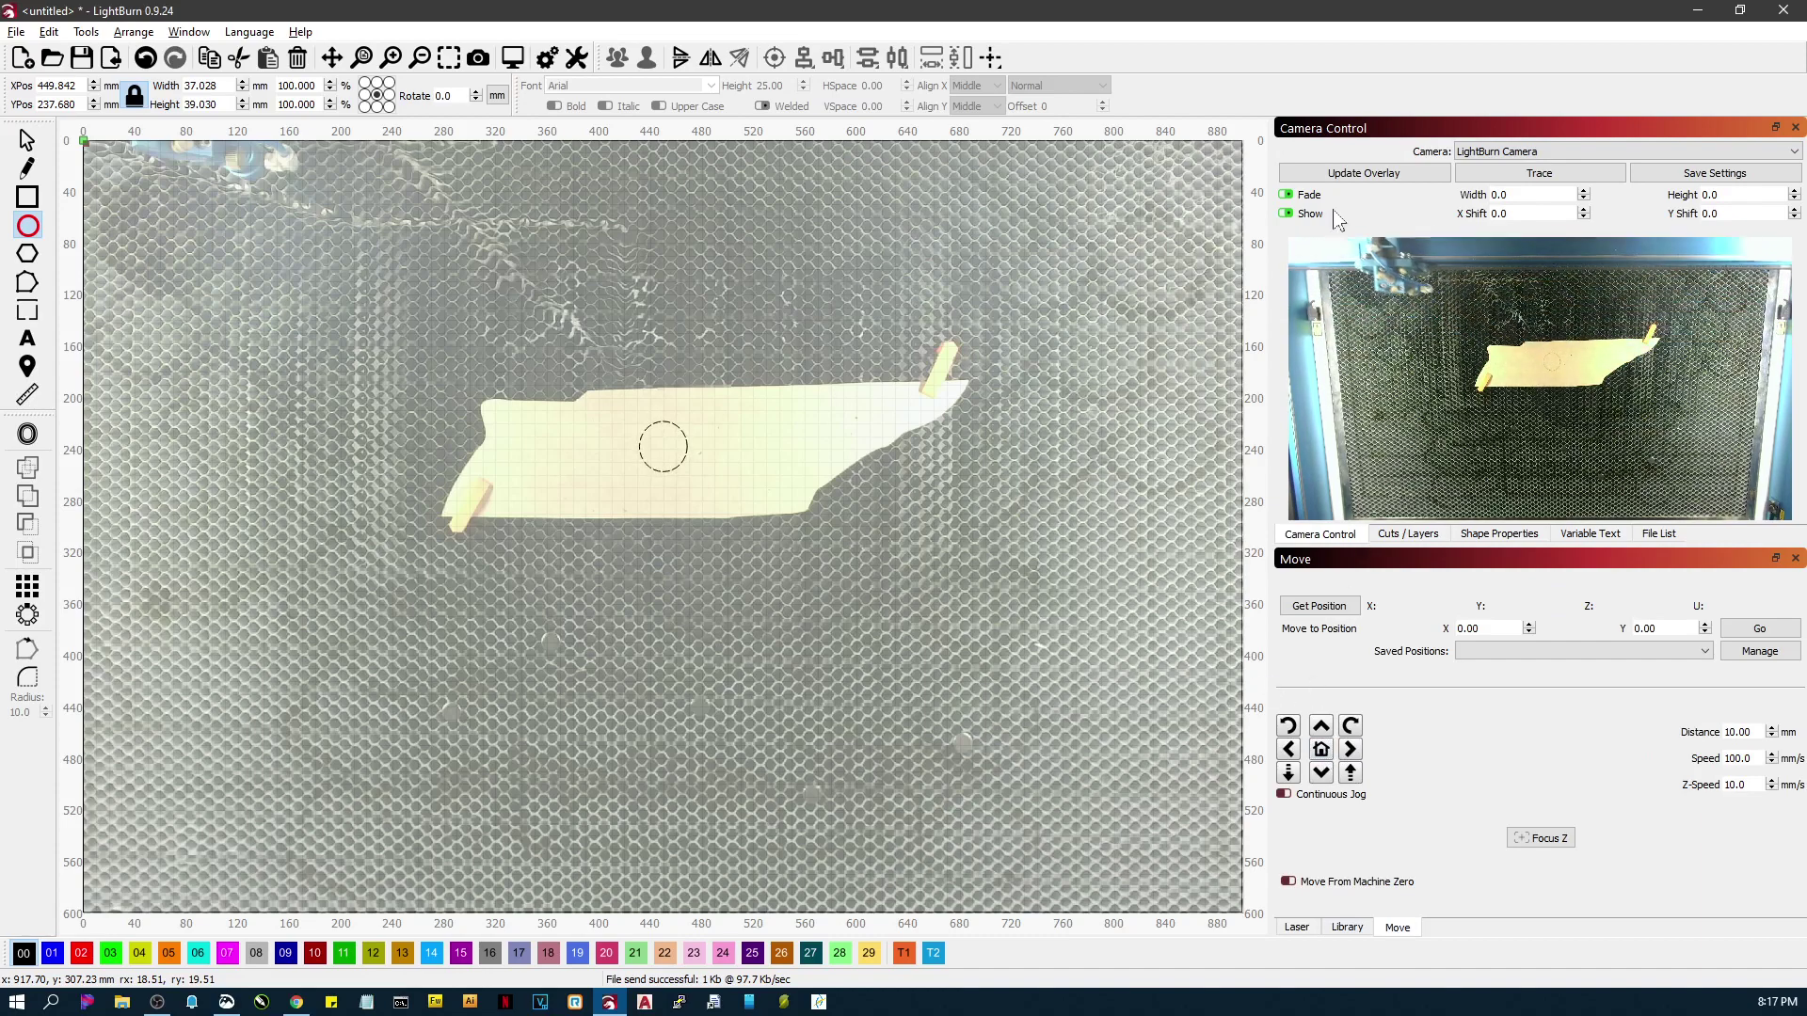
click(1376, 176)
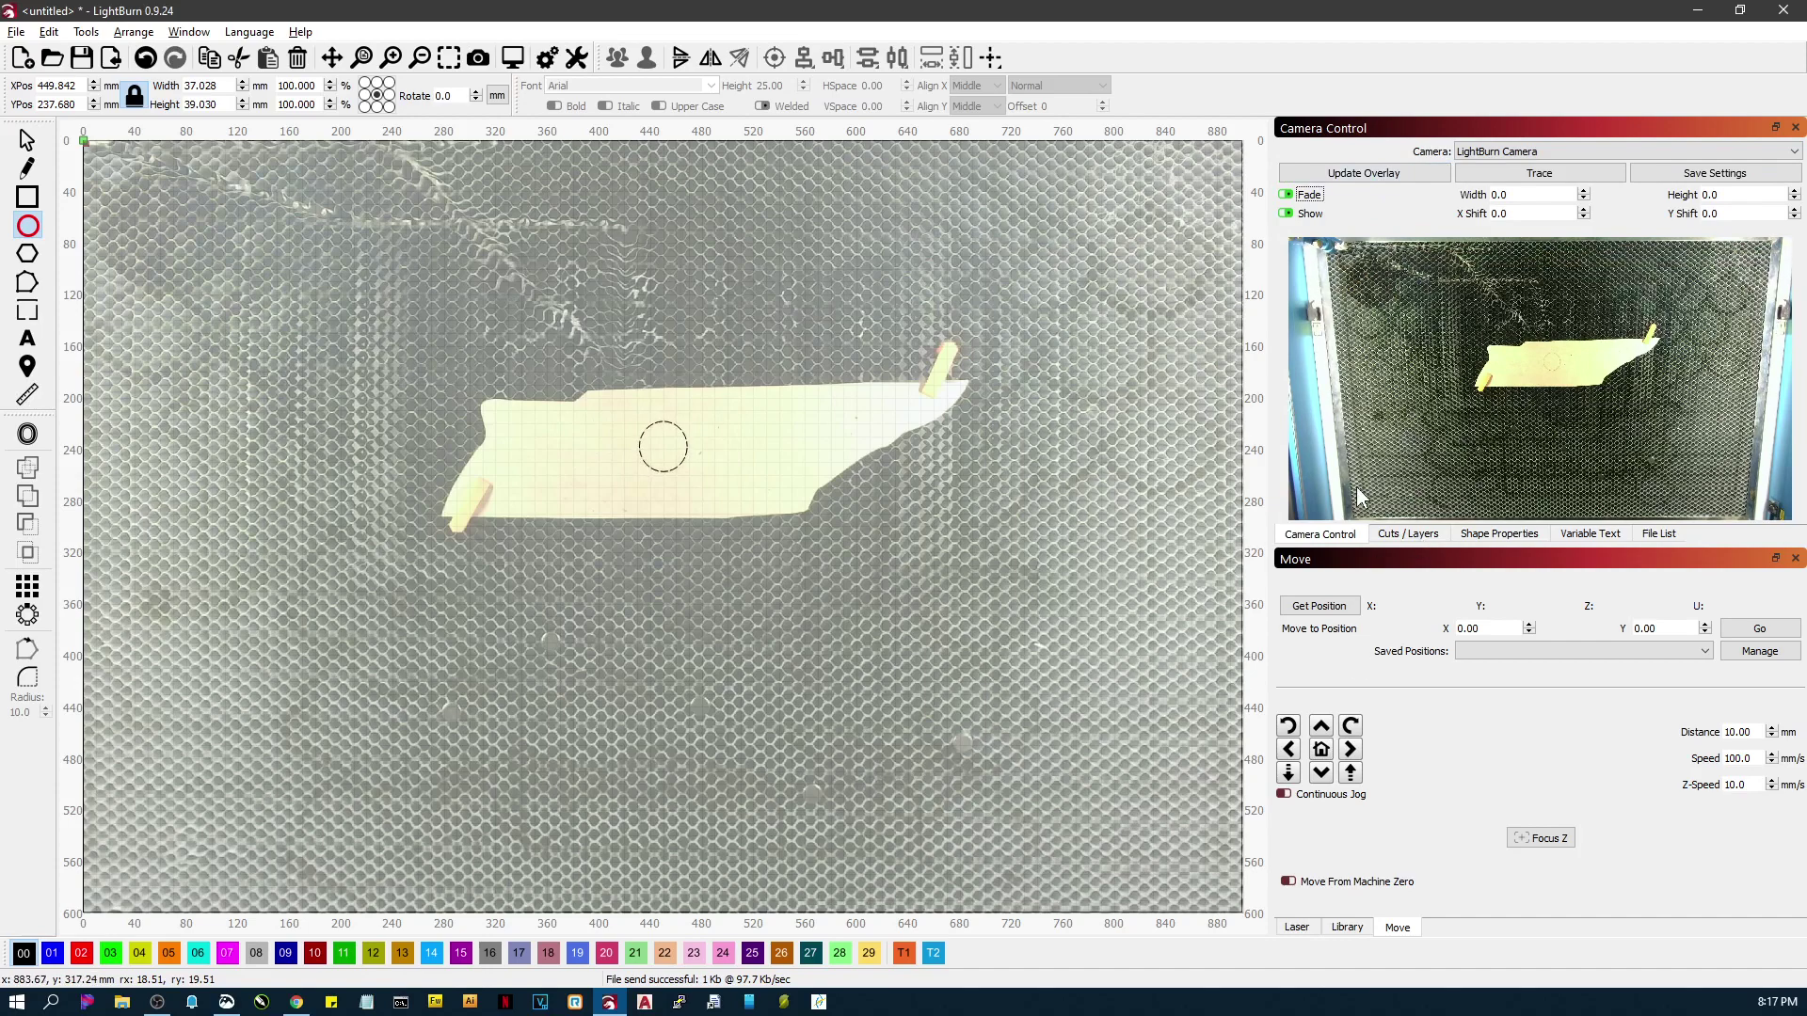
click(1286, 195)
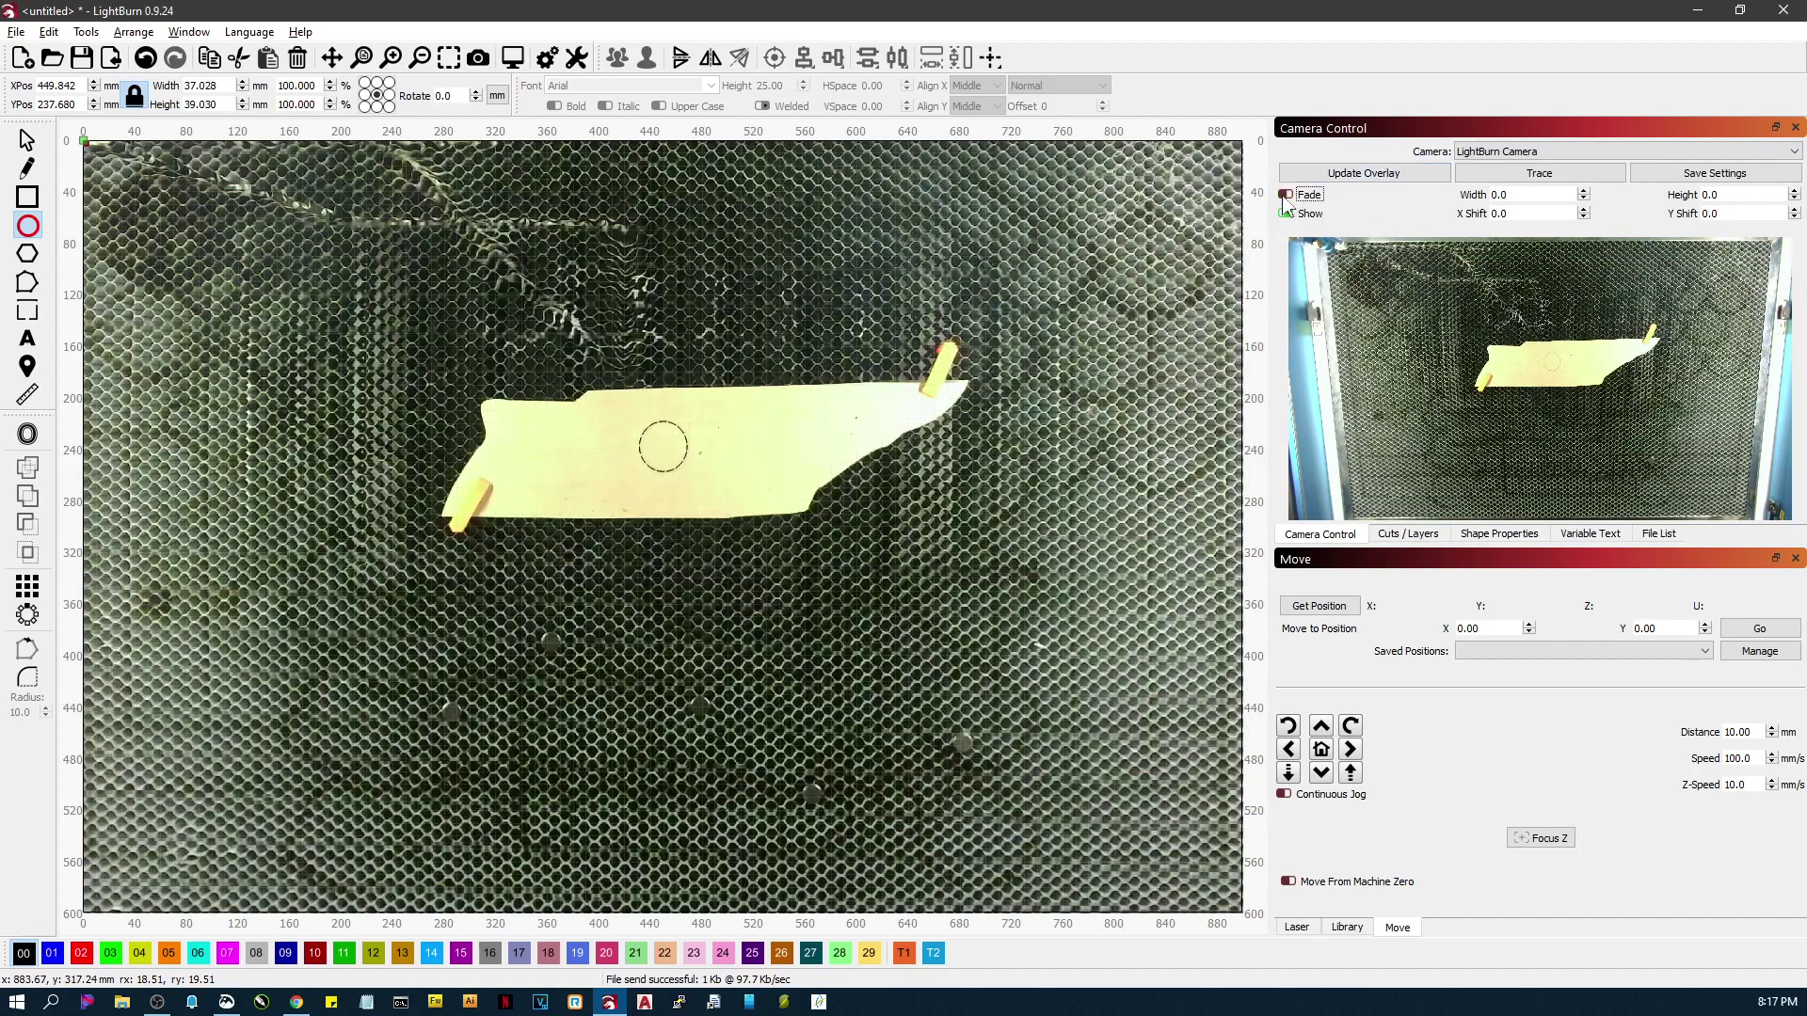
click(1286, 195)
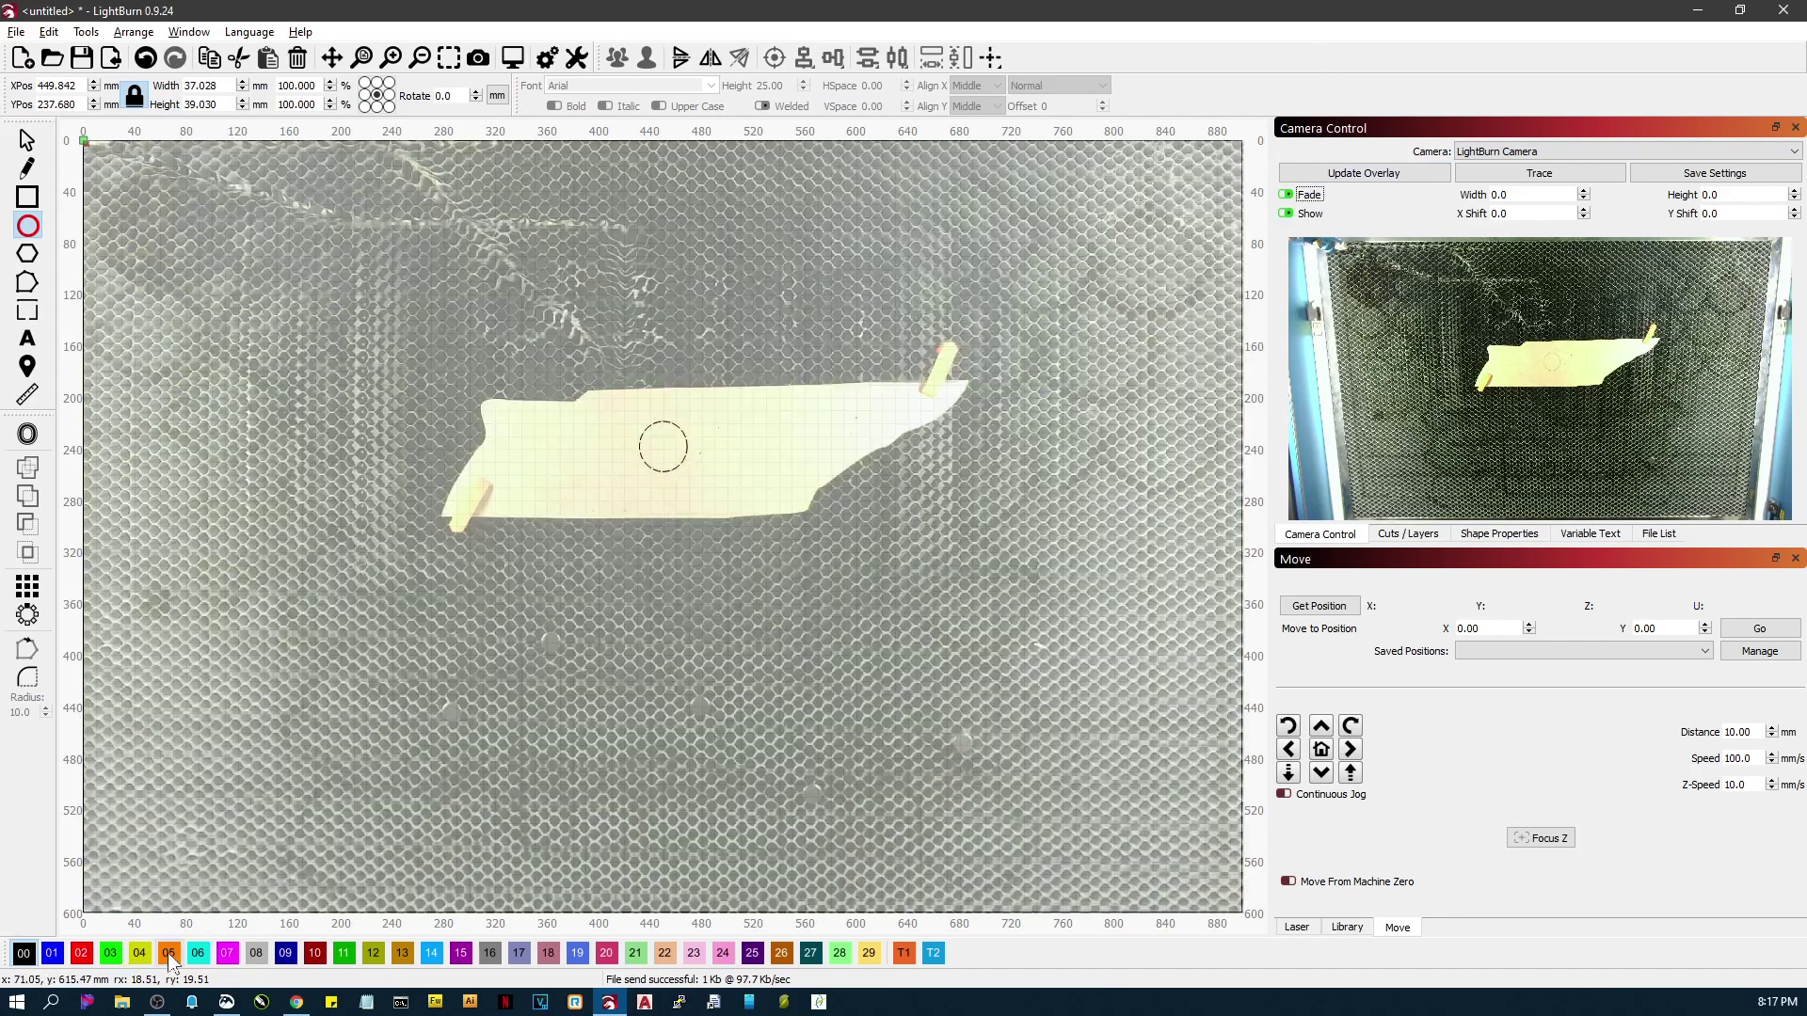
Step: Put the circle on cyan layer 06 and unfade the overlay to inspect the cut
click(197, 953)
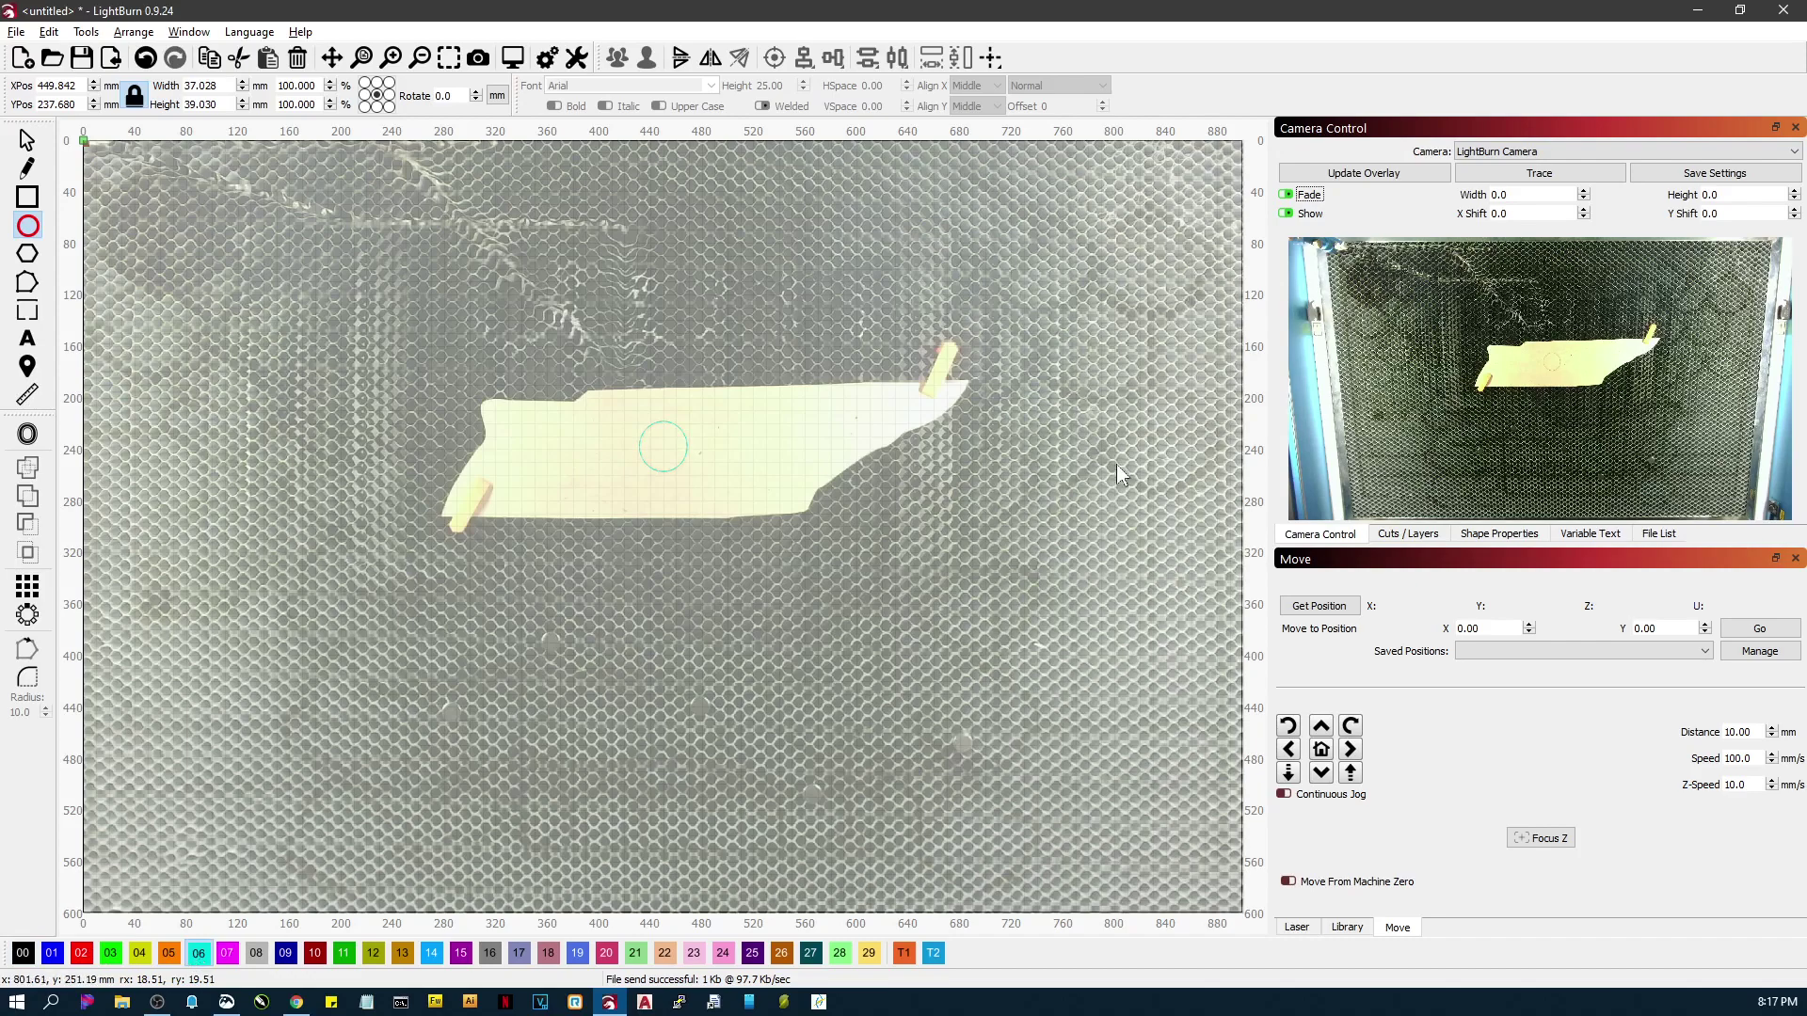
click(1296, 194)
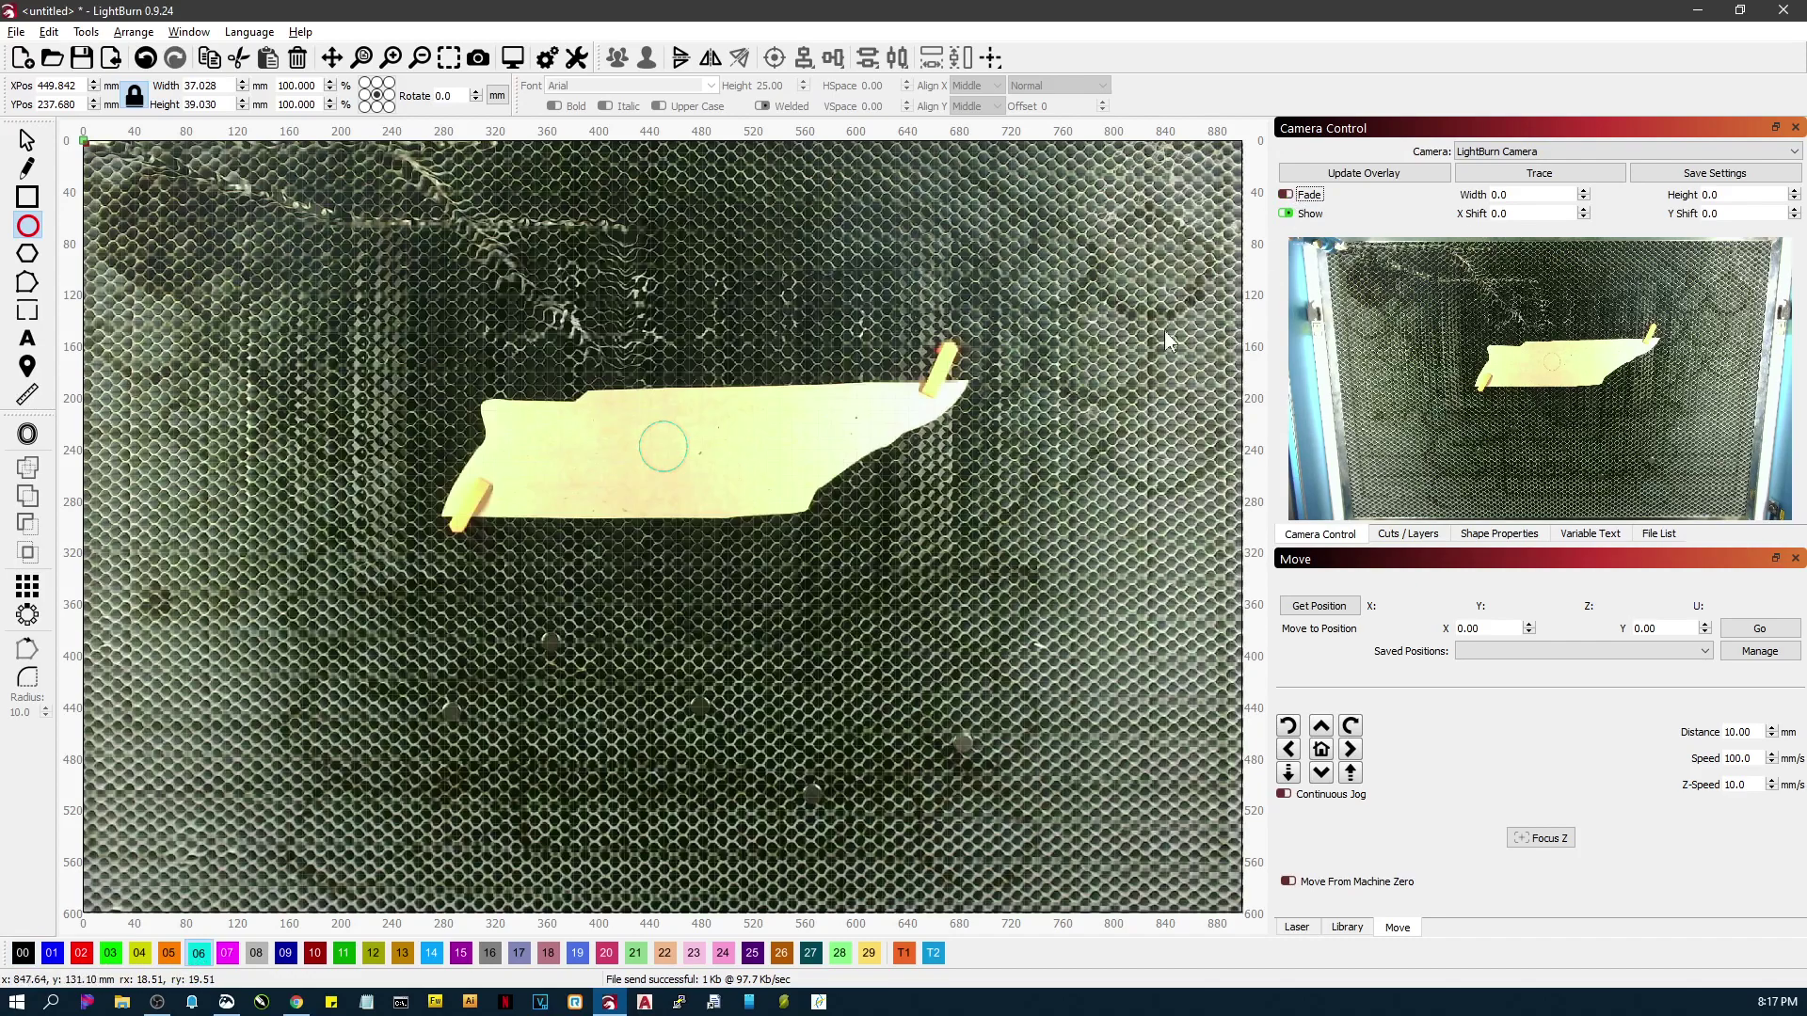
scroll(658, 447, up, 2)
scroll(658, 447, up, 7)
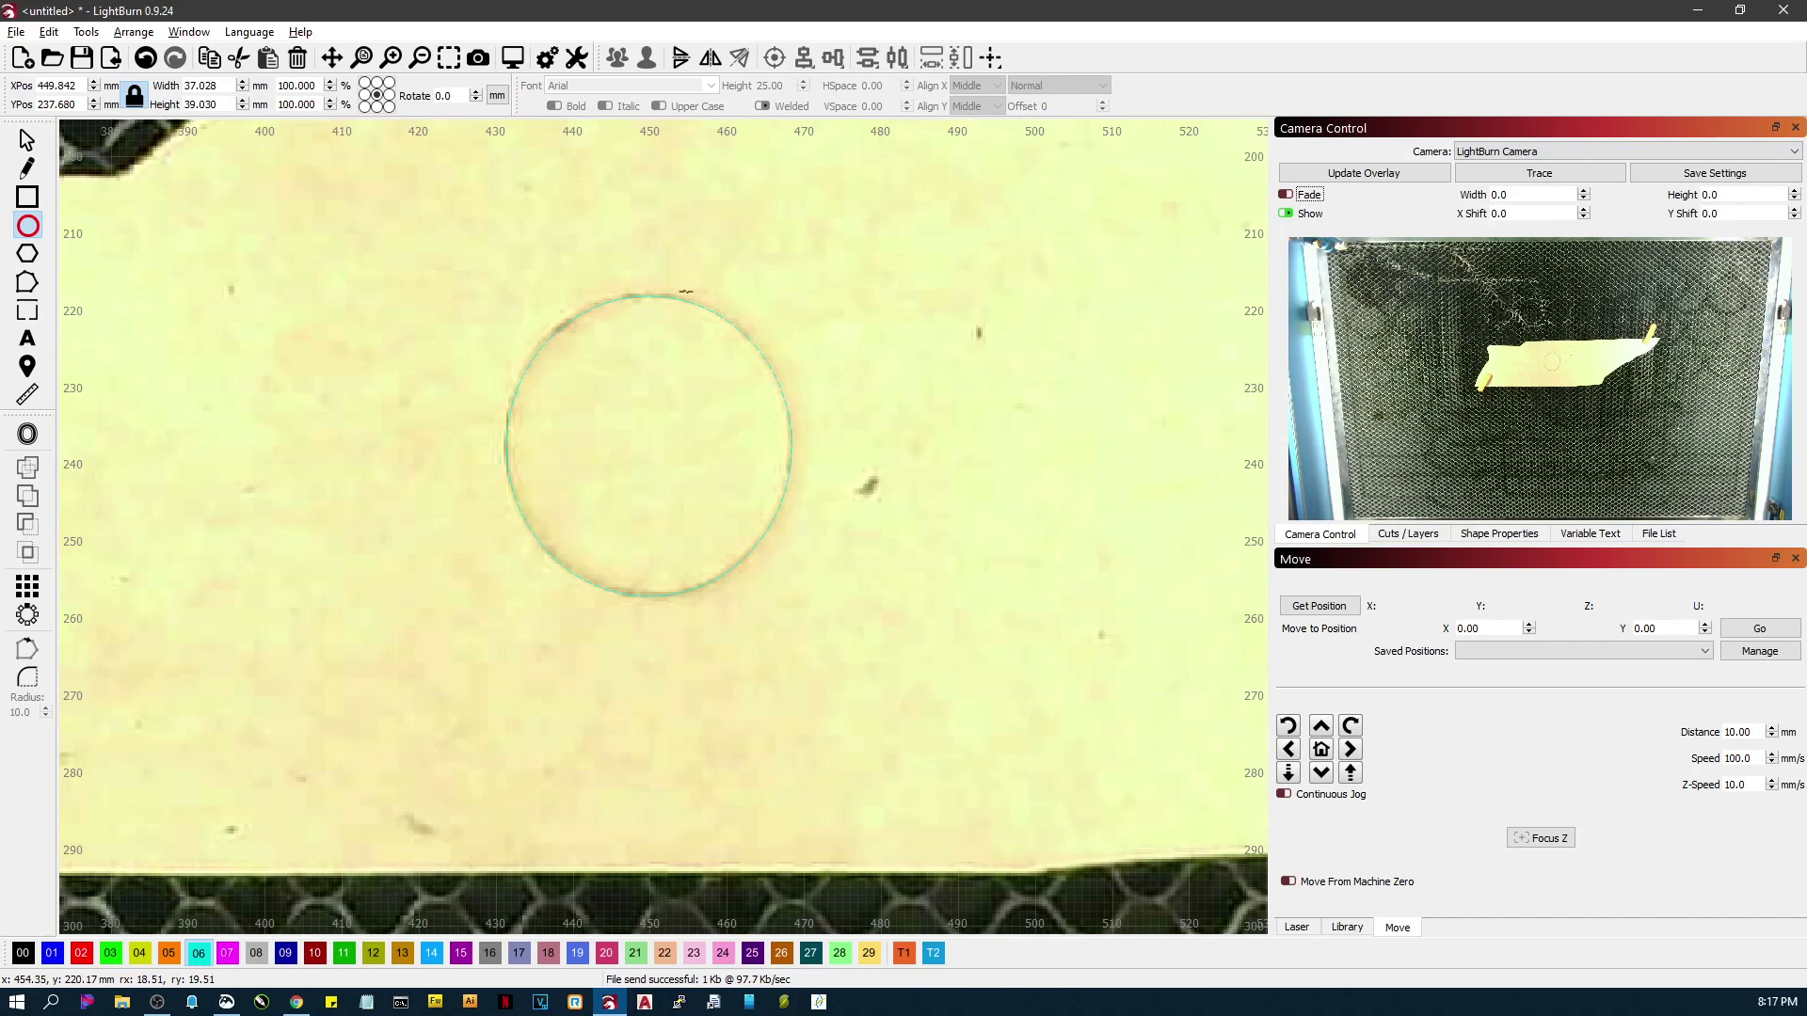
Step: Drag the circle about 17.5 mm right, then undo to restore its position
click(25, 141)
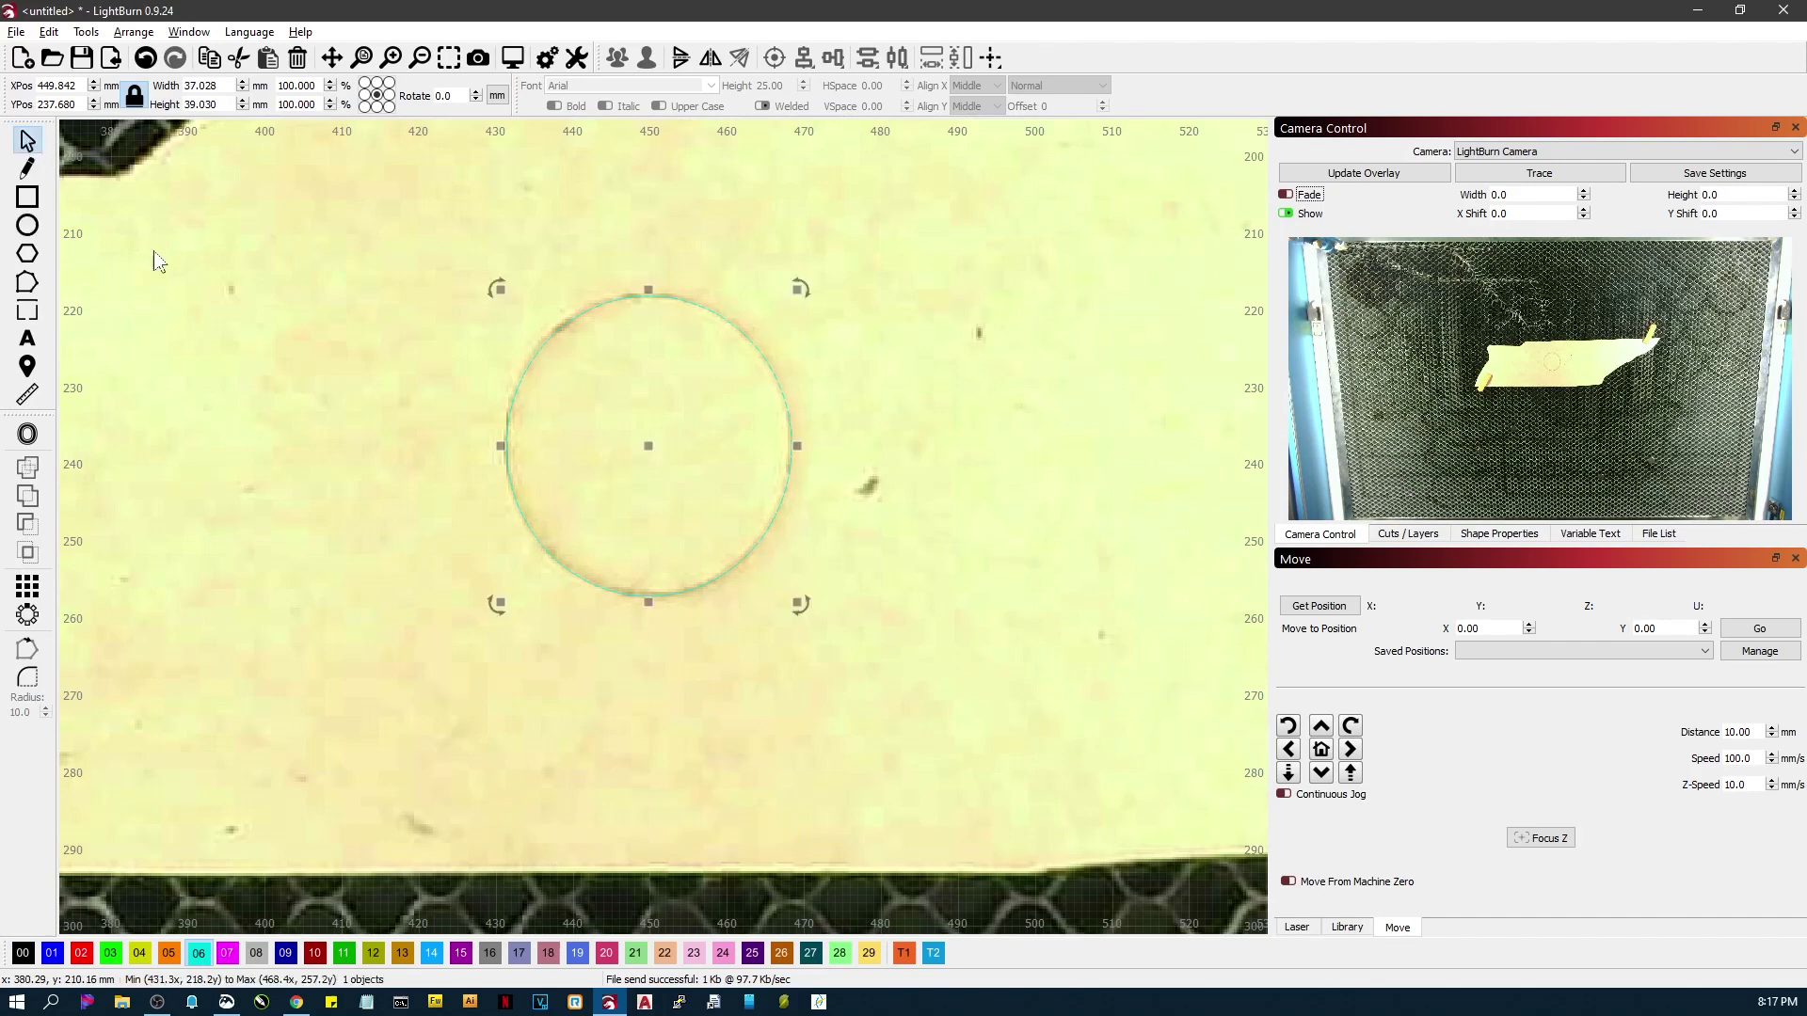
drag(651, 446, 788, 462)
key(ctrl+z)
Step: Set the jog distance to 5 mm, jog the bed height, and recapture the overlay
text(5)
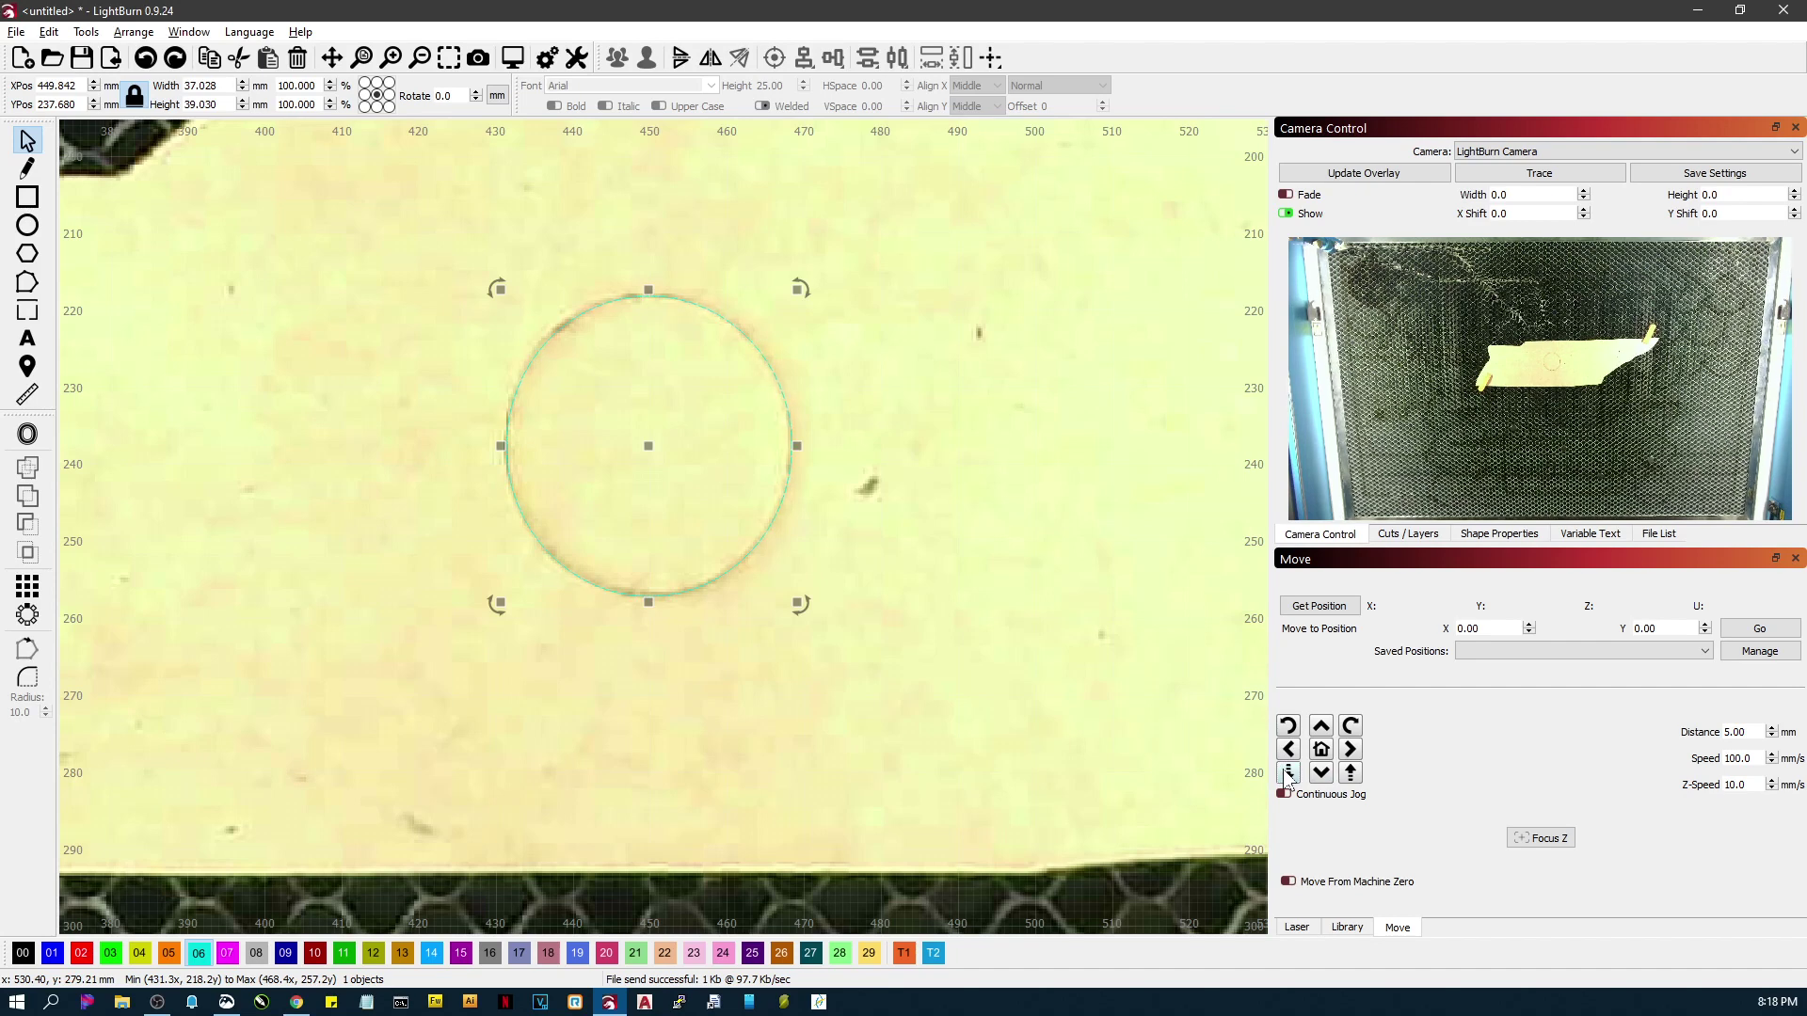
click(1380, 178)
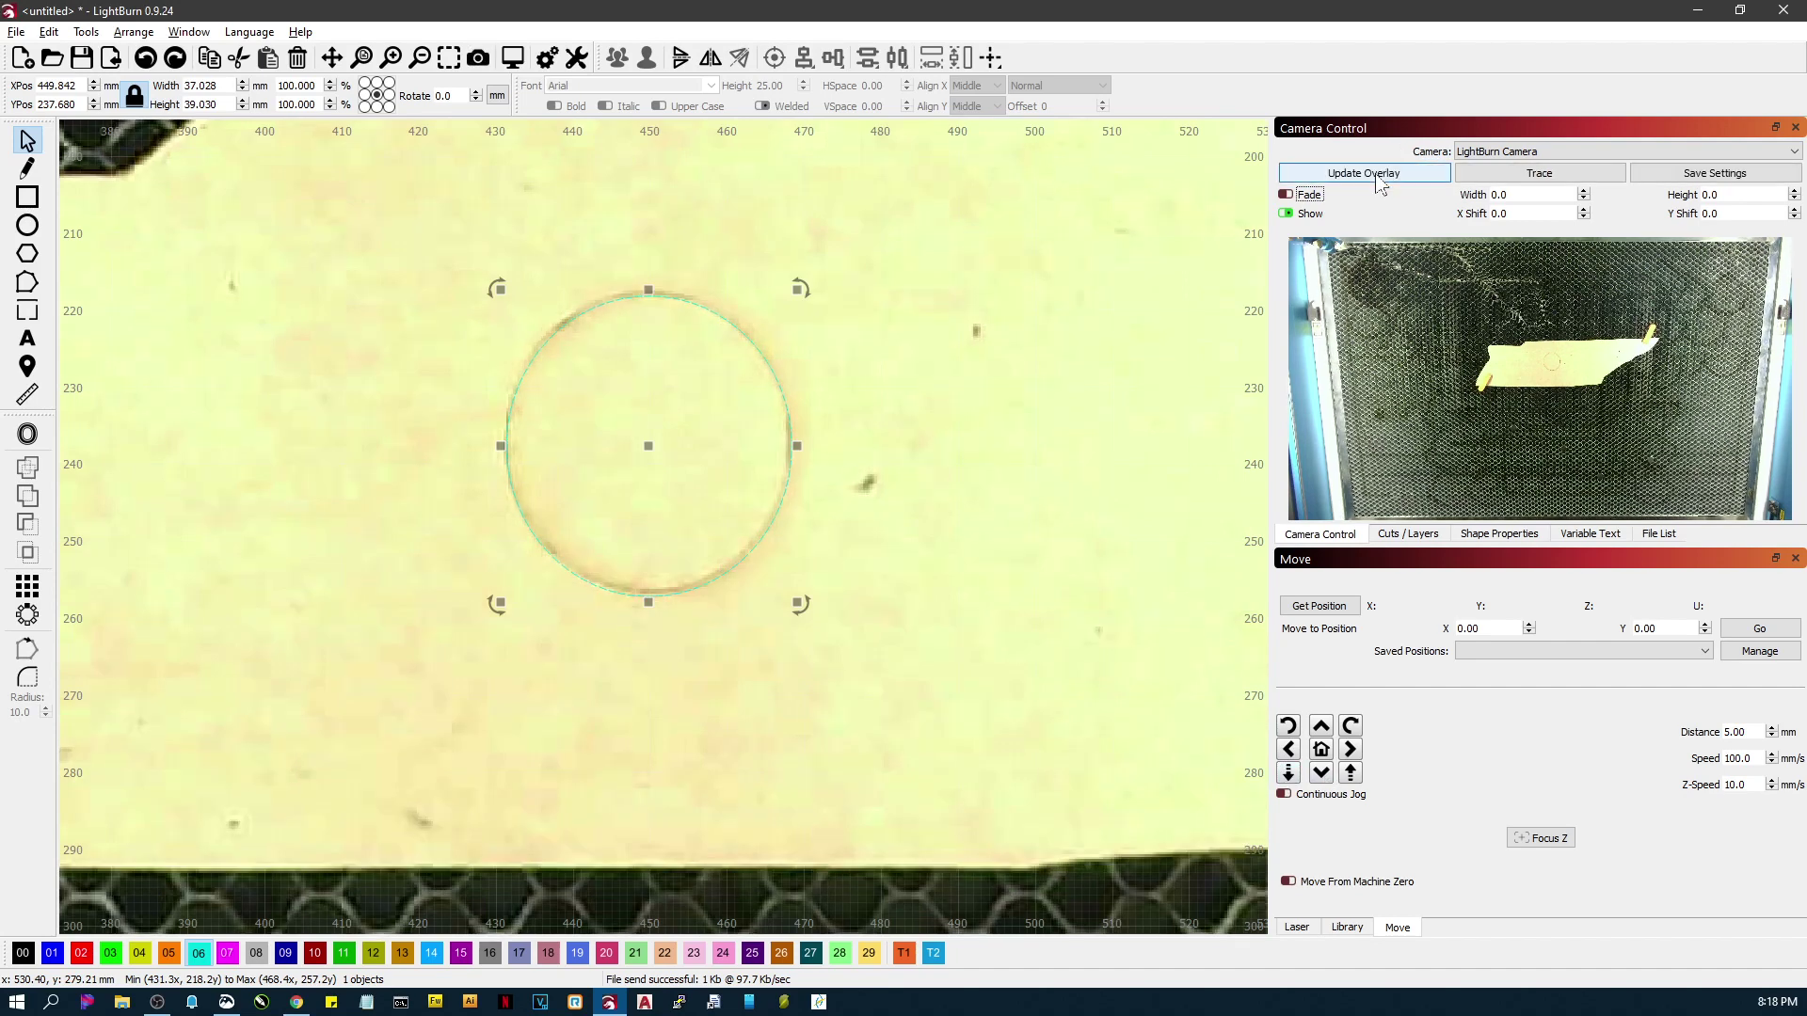
click(1379, 179)
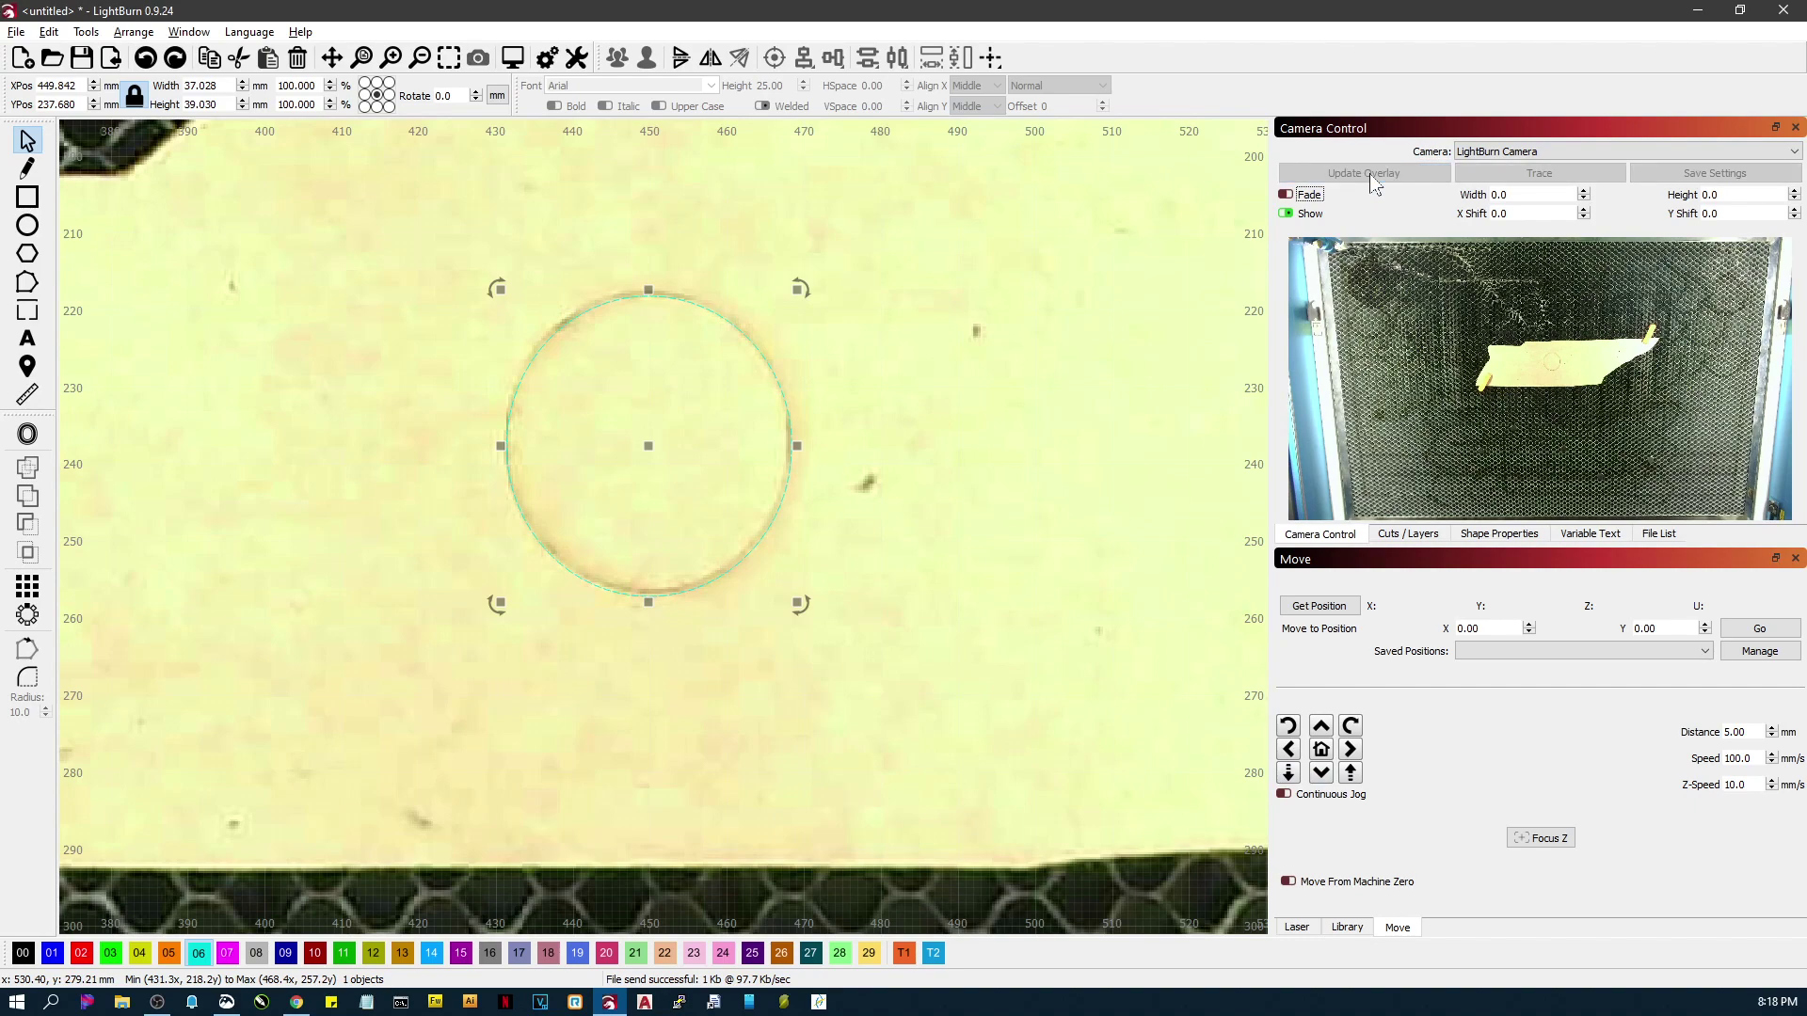
scroll(560, 417, down, 8)
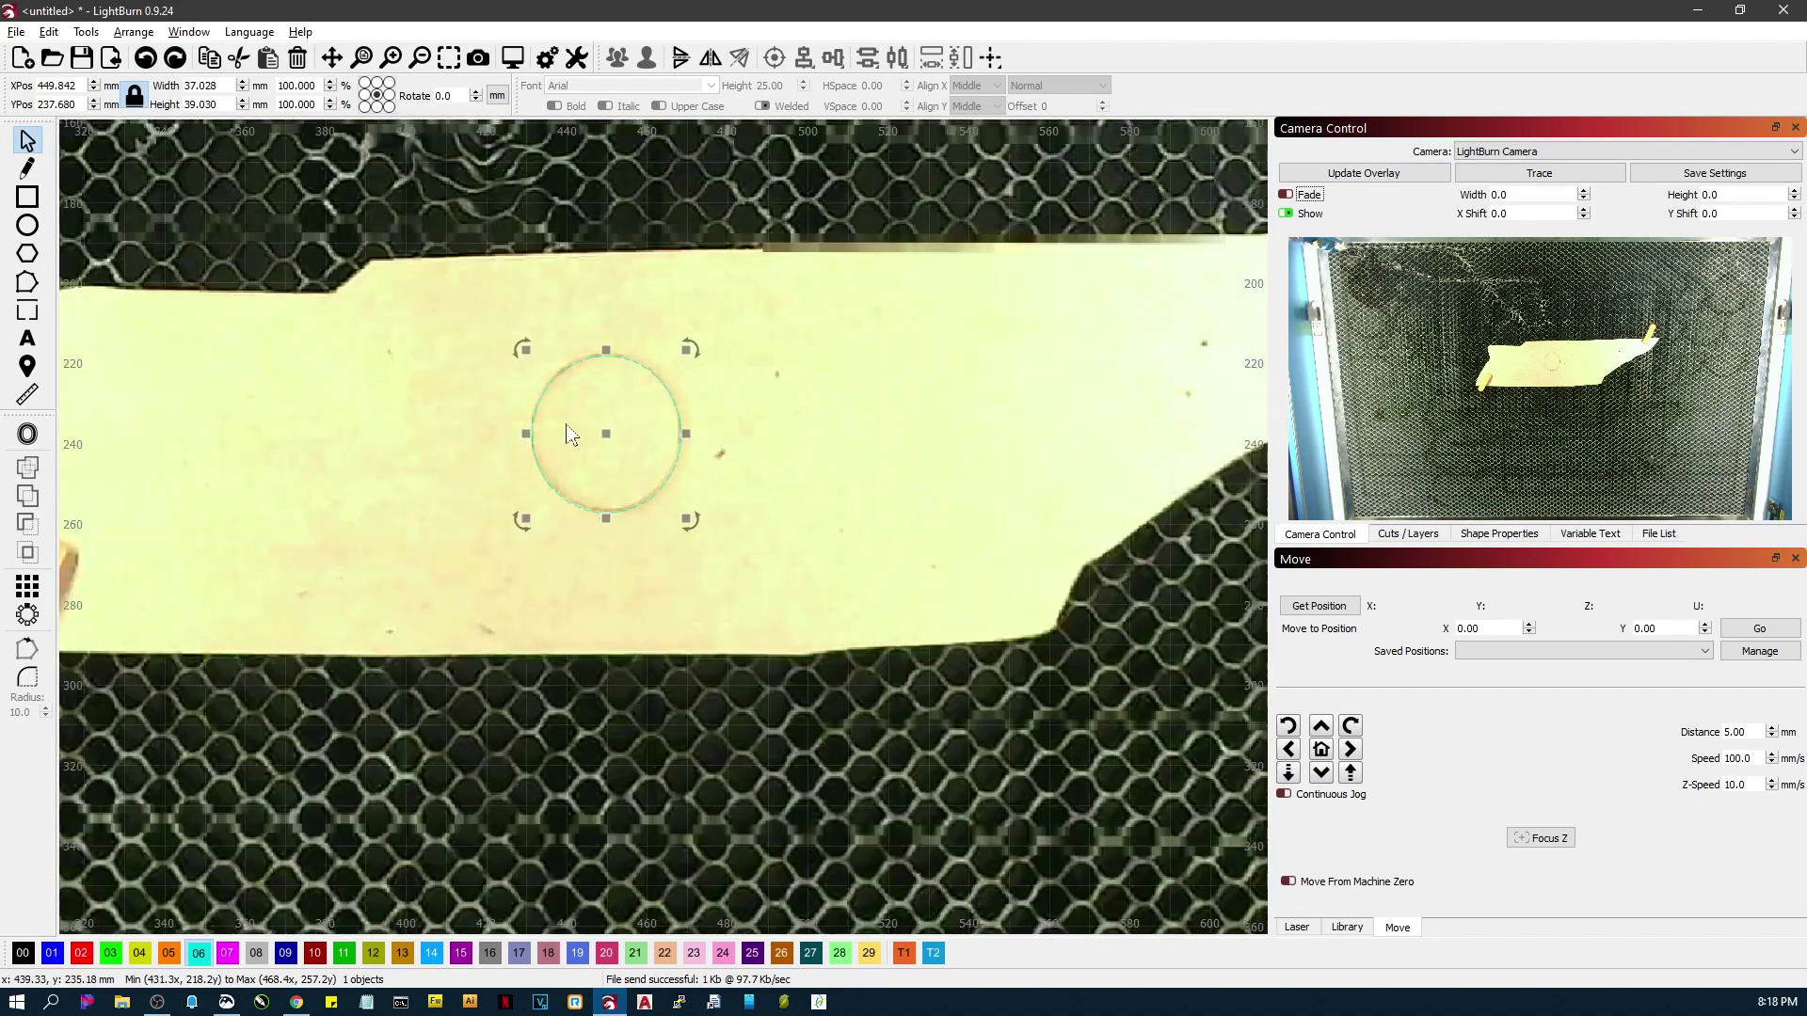
scroll(585, 424, up, 5)
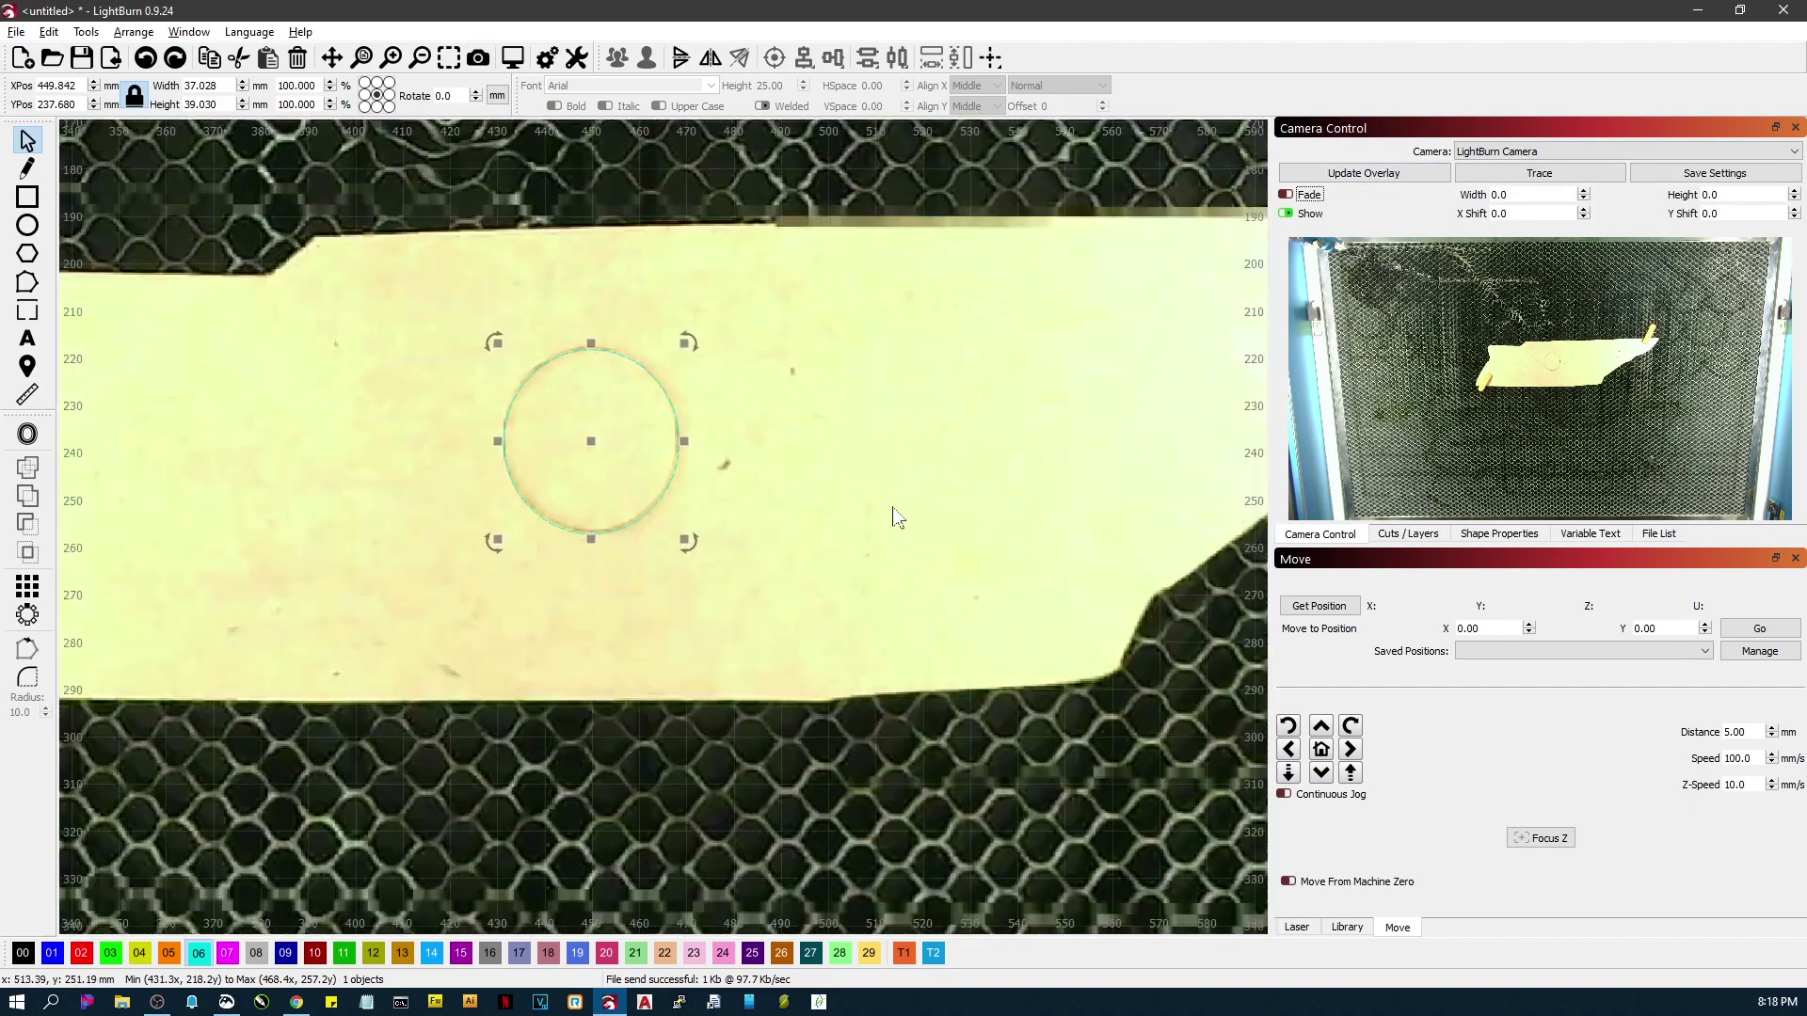
click(1350, 773)
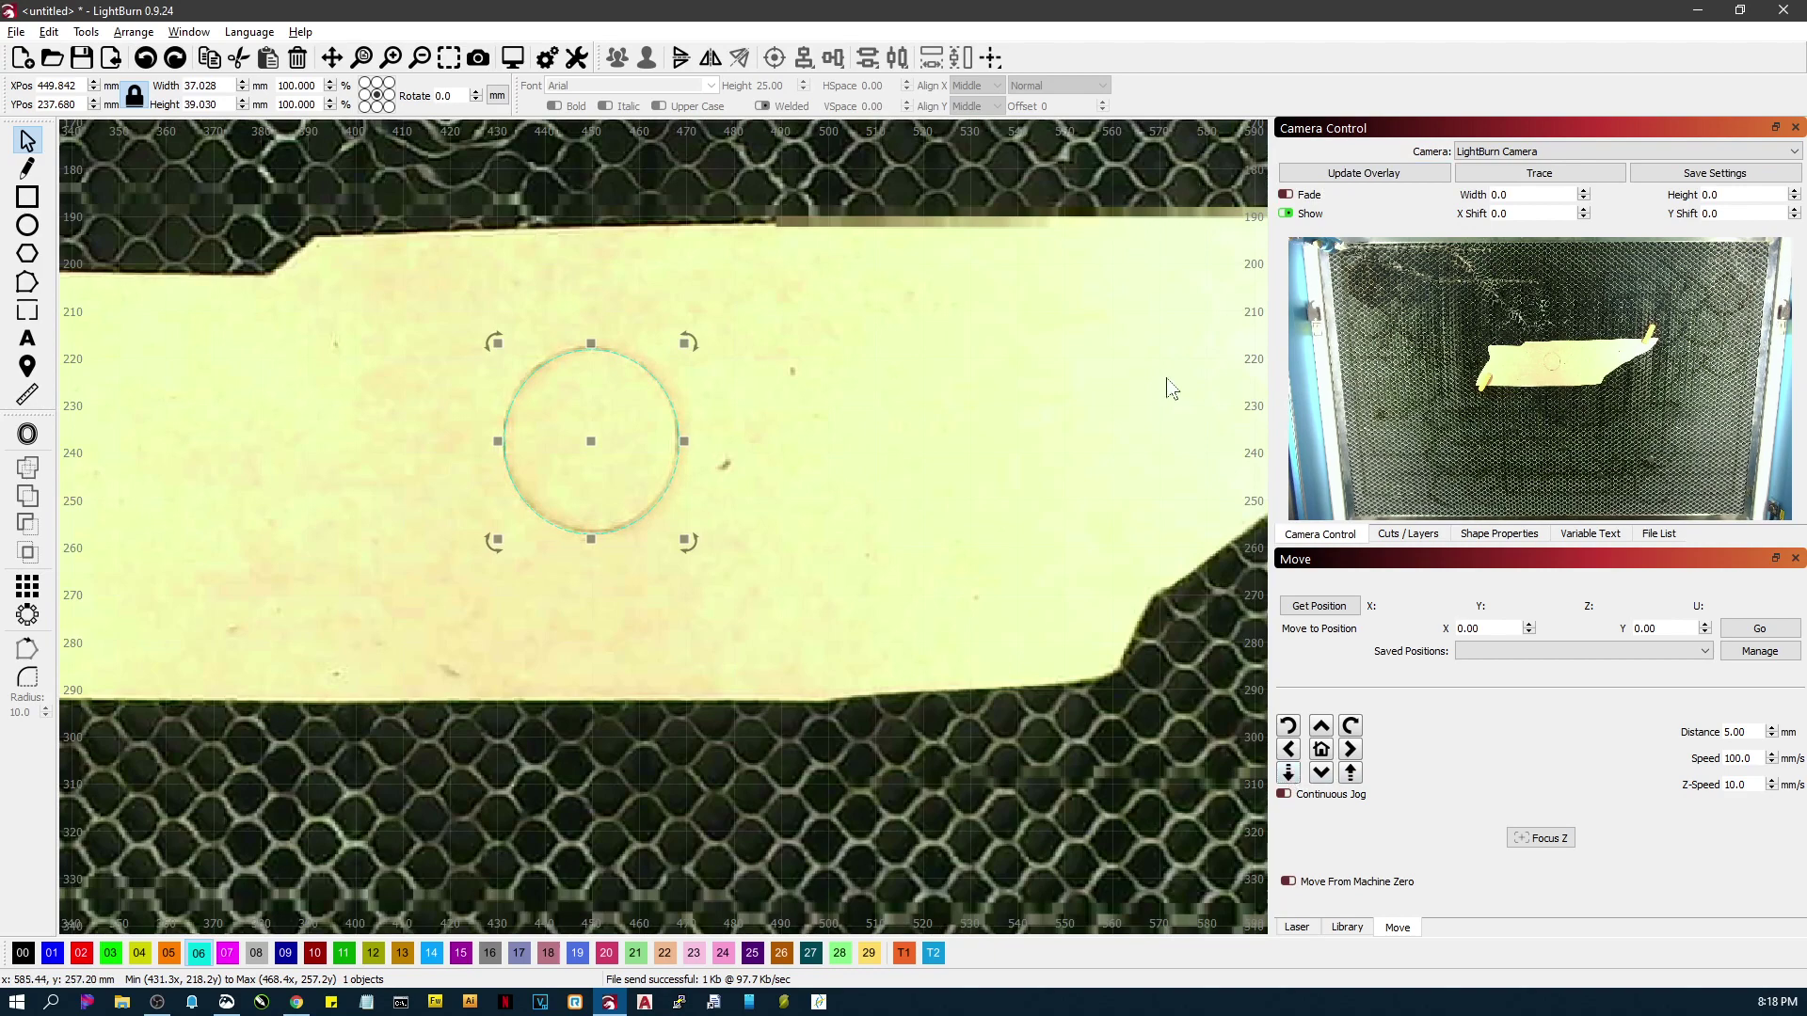
click(1393, 184)
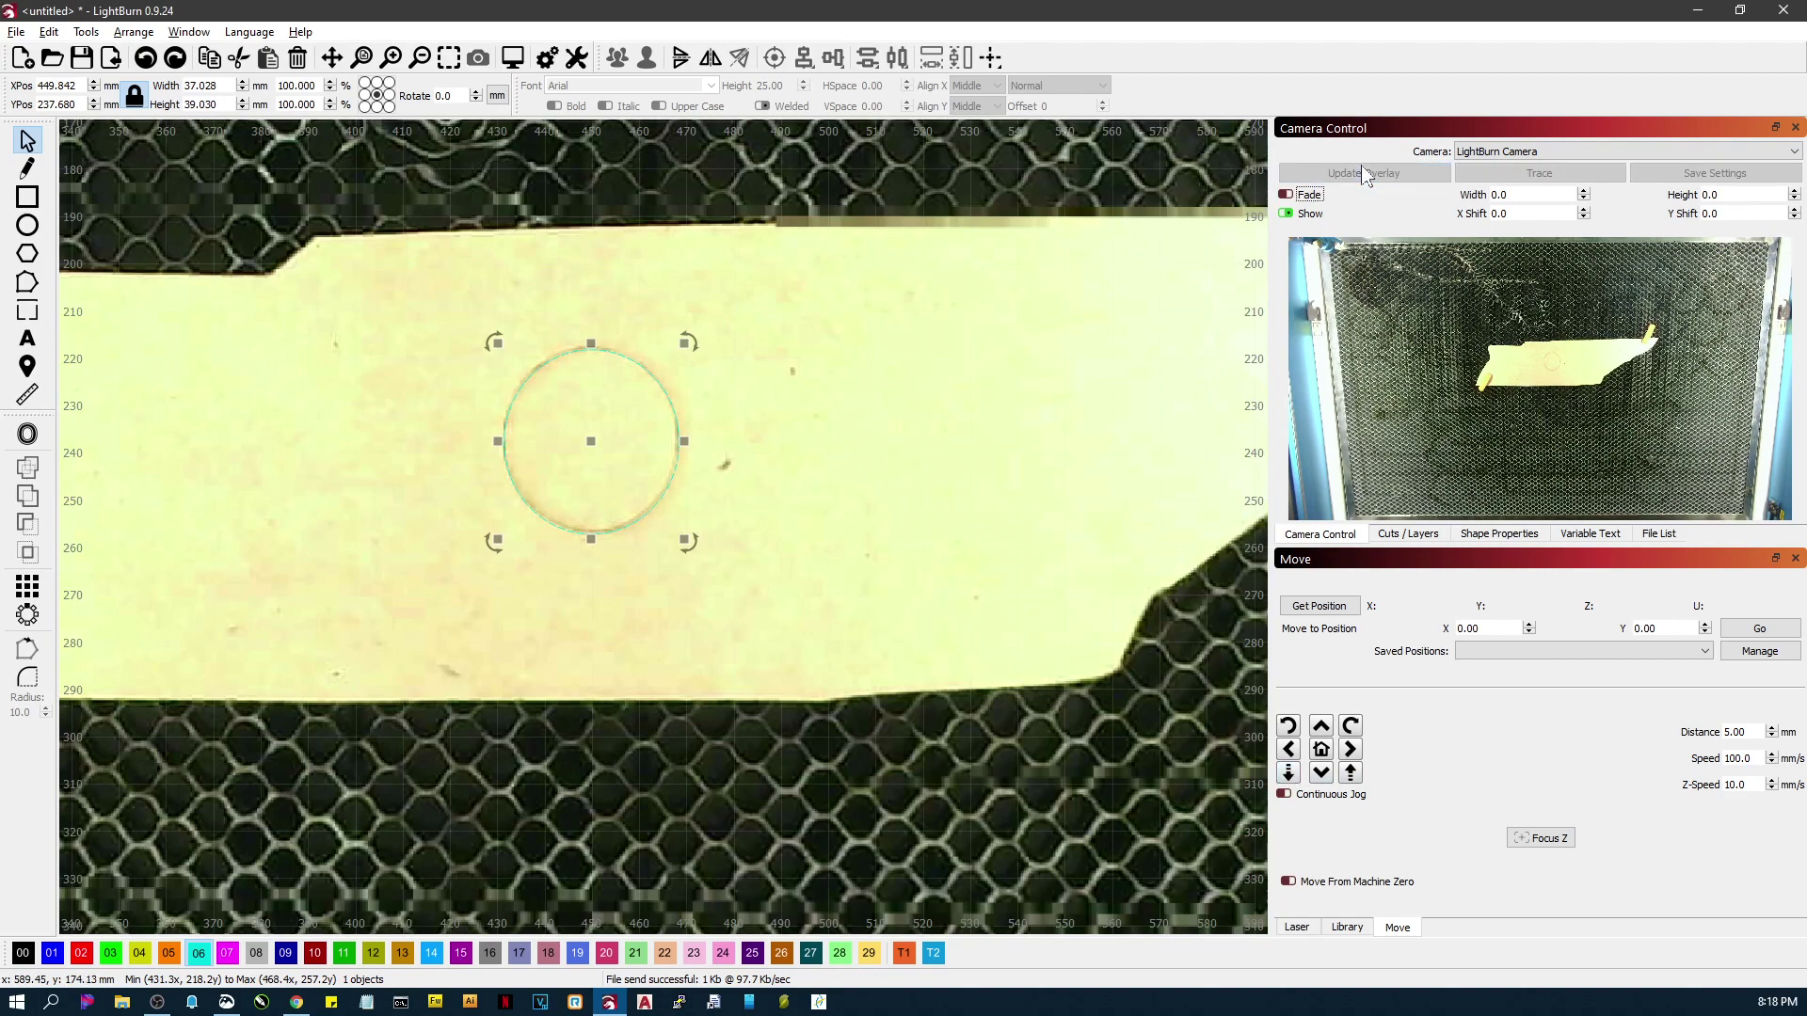
scroll(555, 536, up, 2)
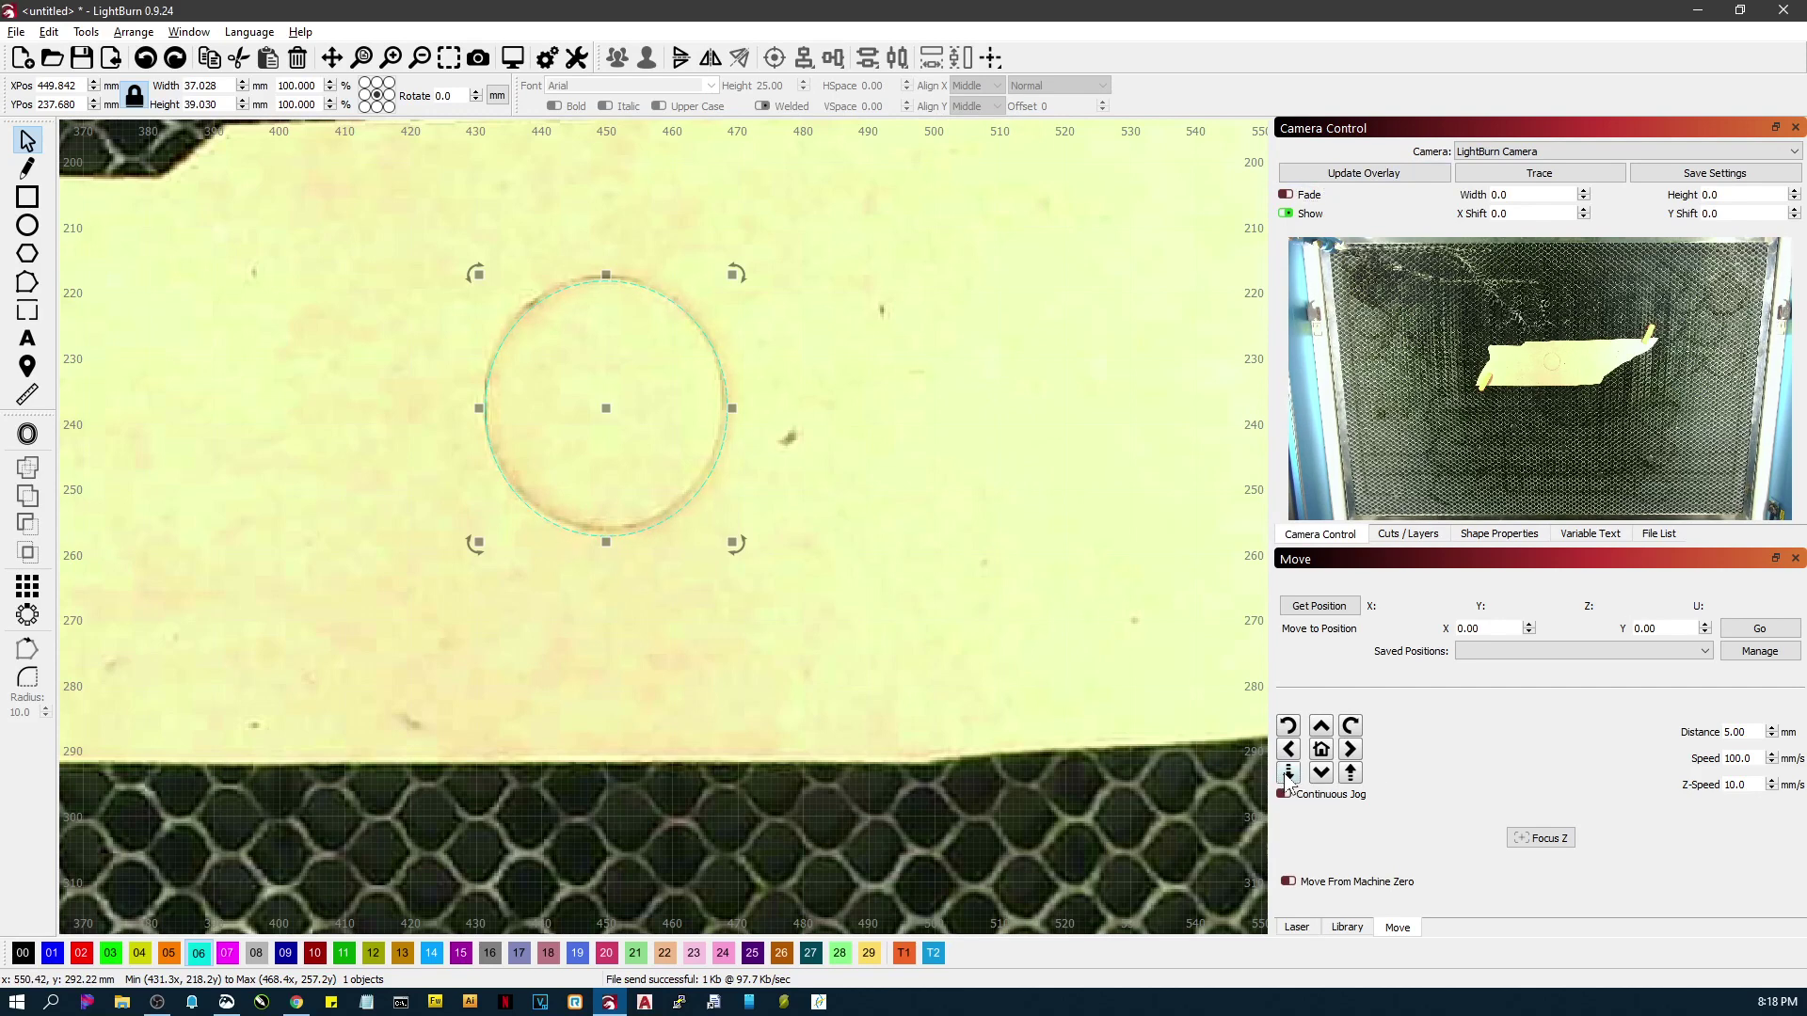
Step: Recapture the camera overlay of the bed around the burned circle
click(1369, 176)
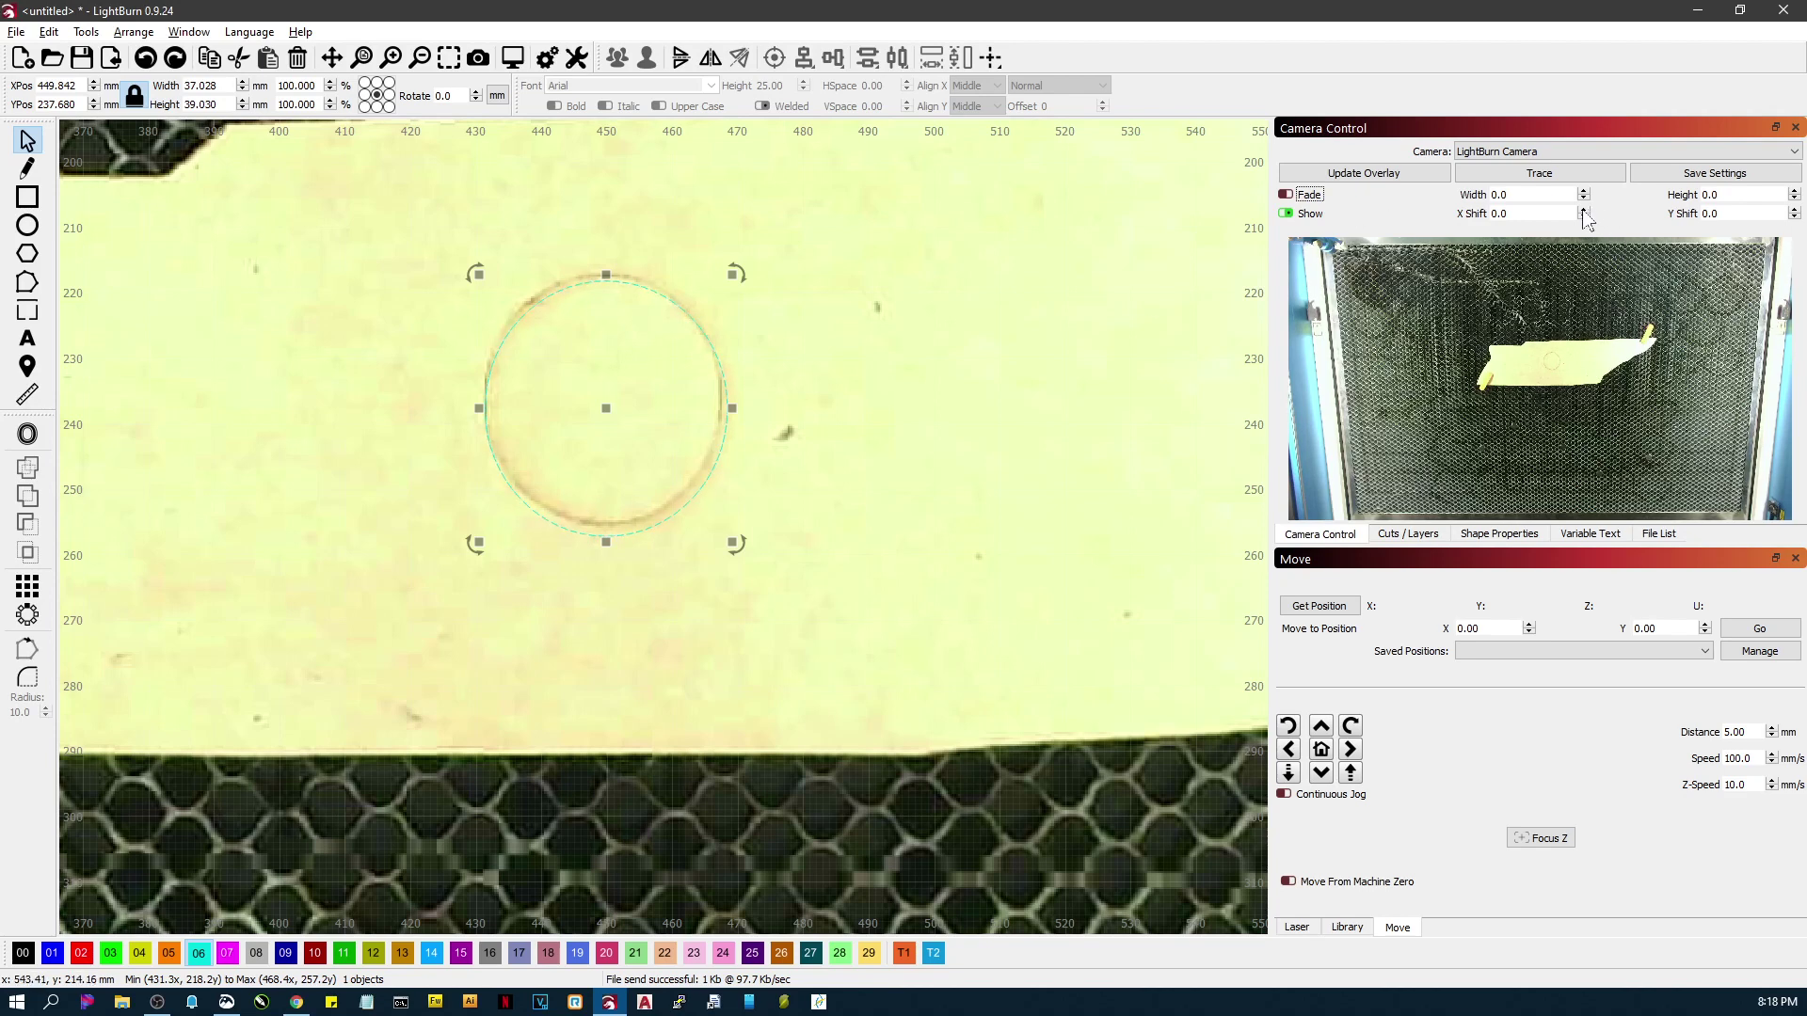
Step: Set camera X shift 0.5, Y shift 2.0, and width and height scales 1.0
click(1583, 209)
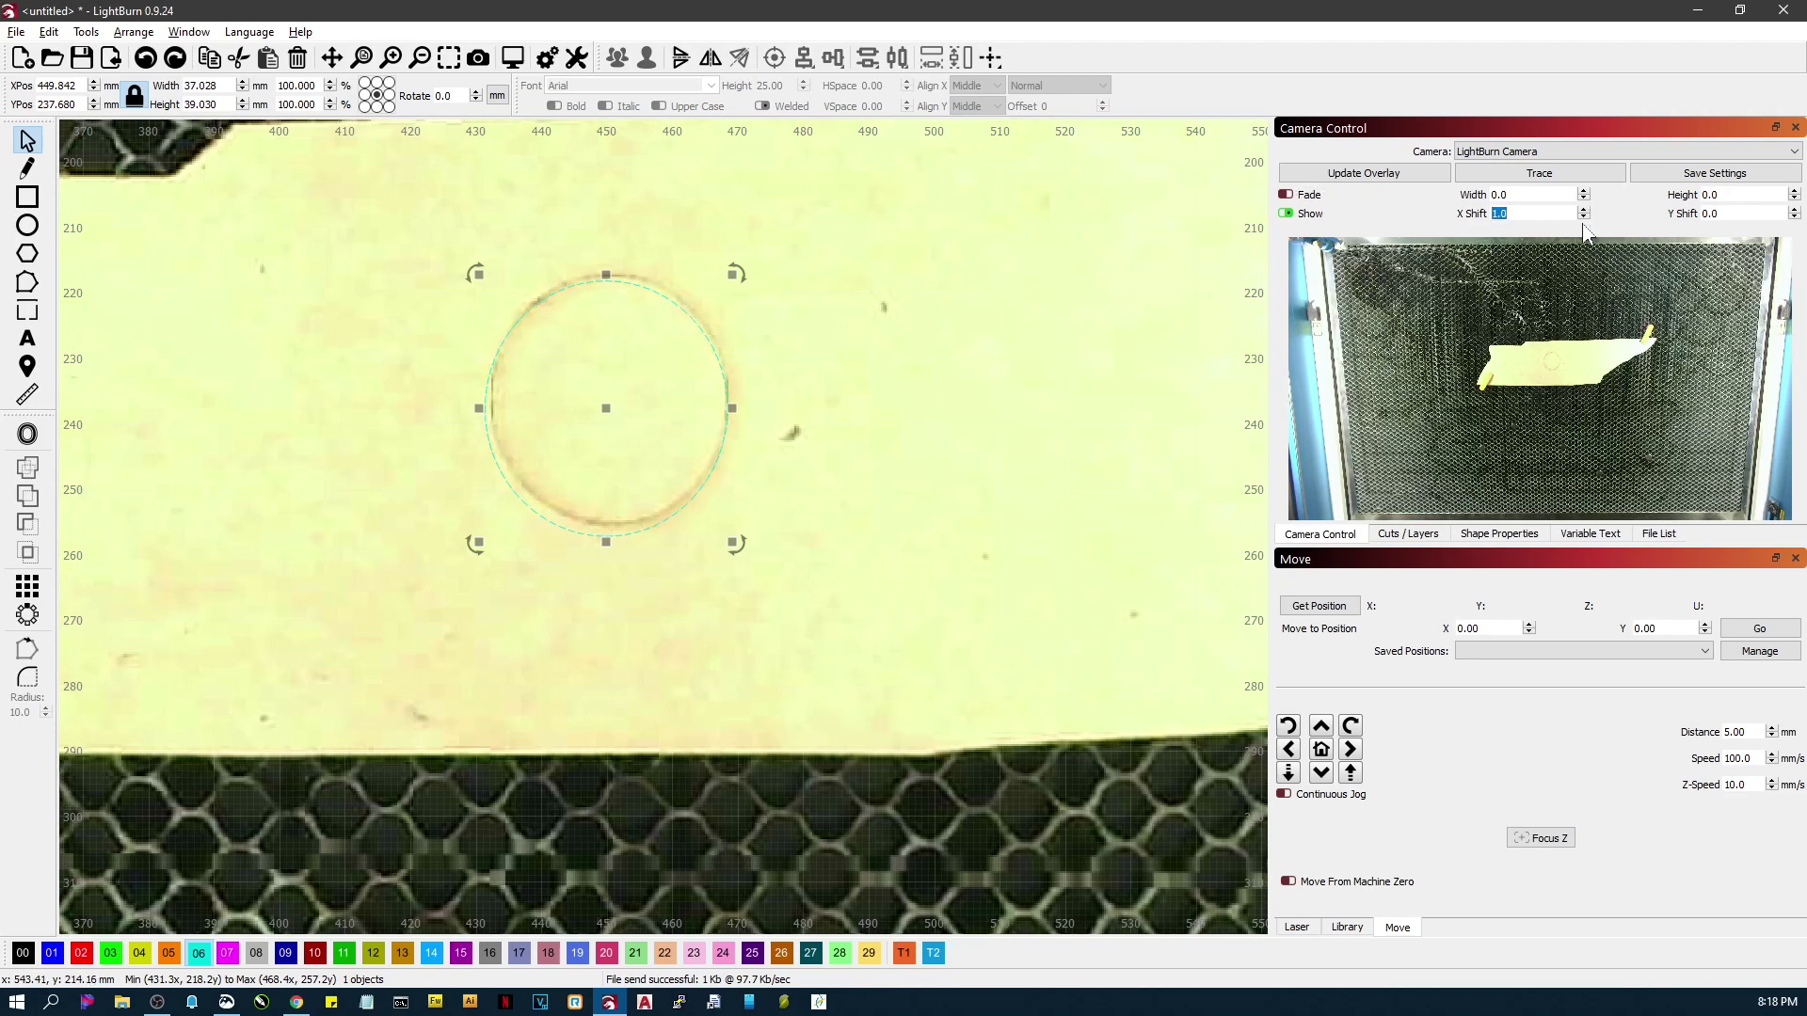
click(1584, 217)
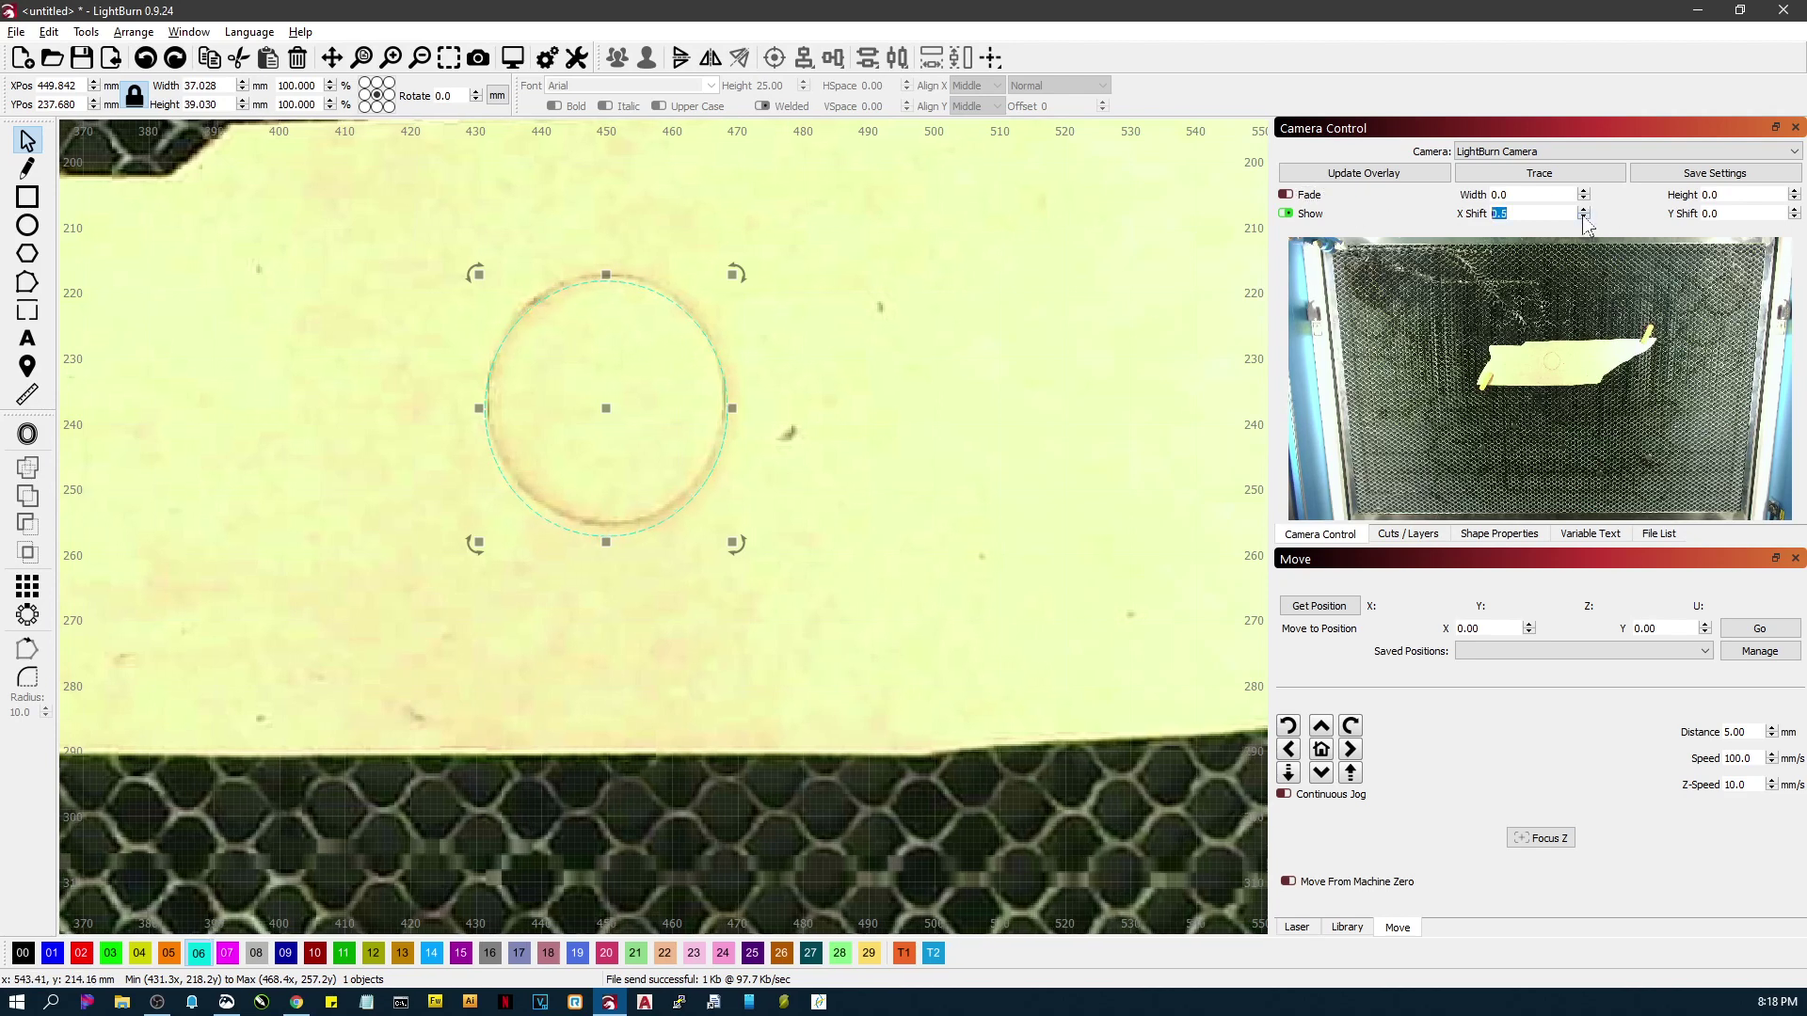
click(1793, 214)
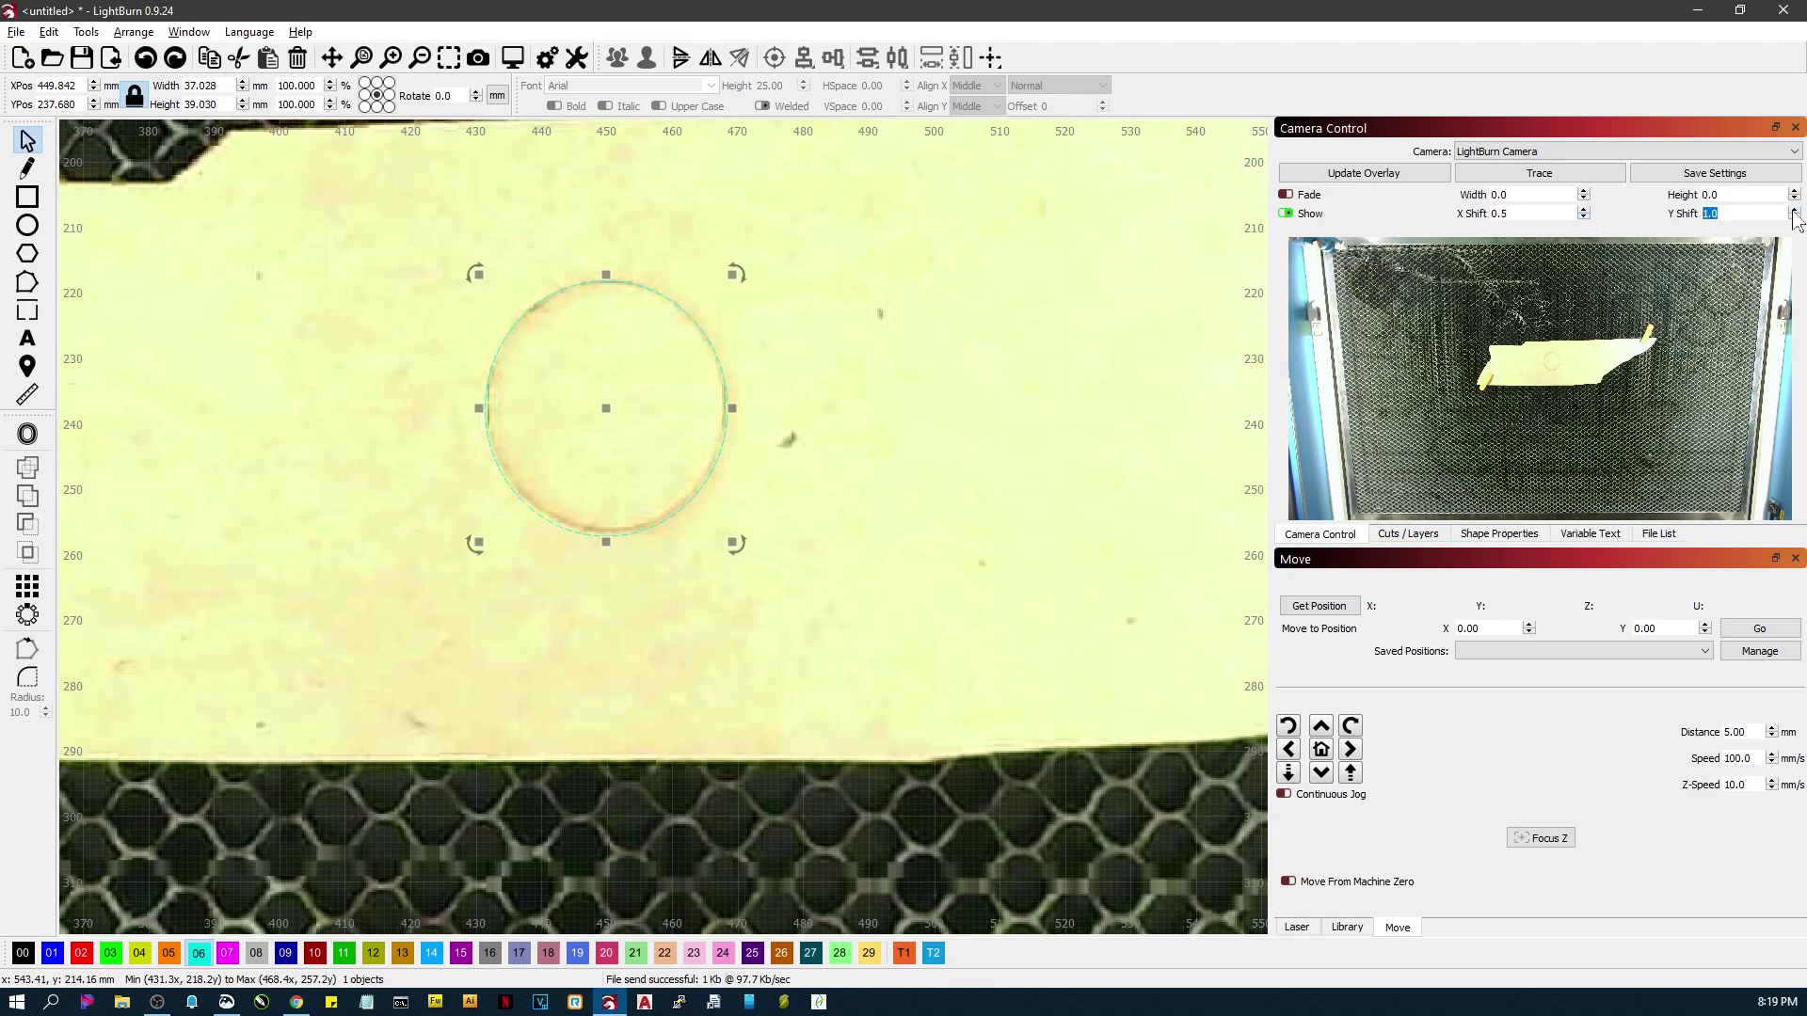
click(1793, 211)
click(1793, 211)
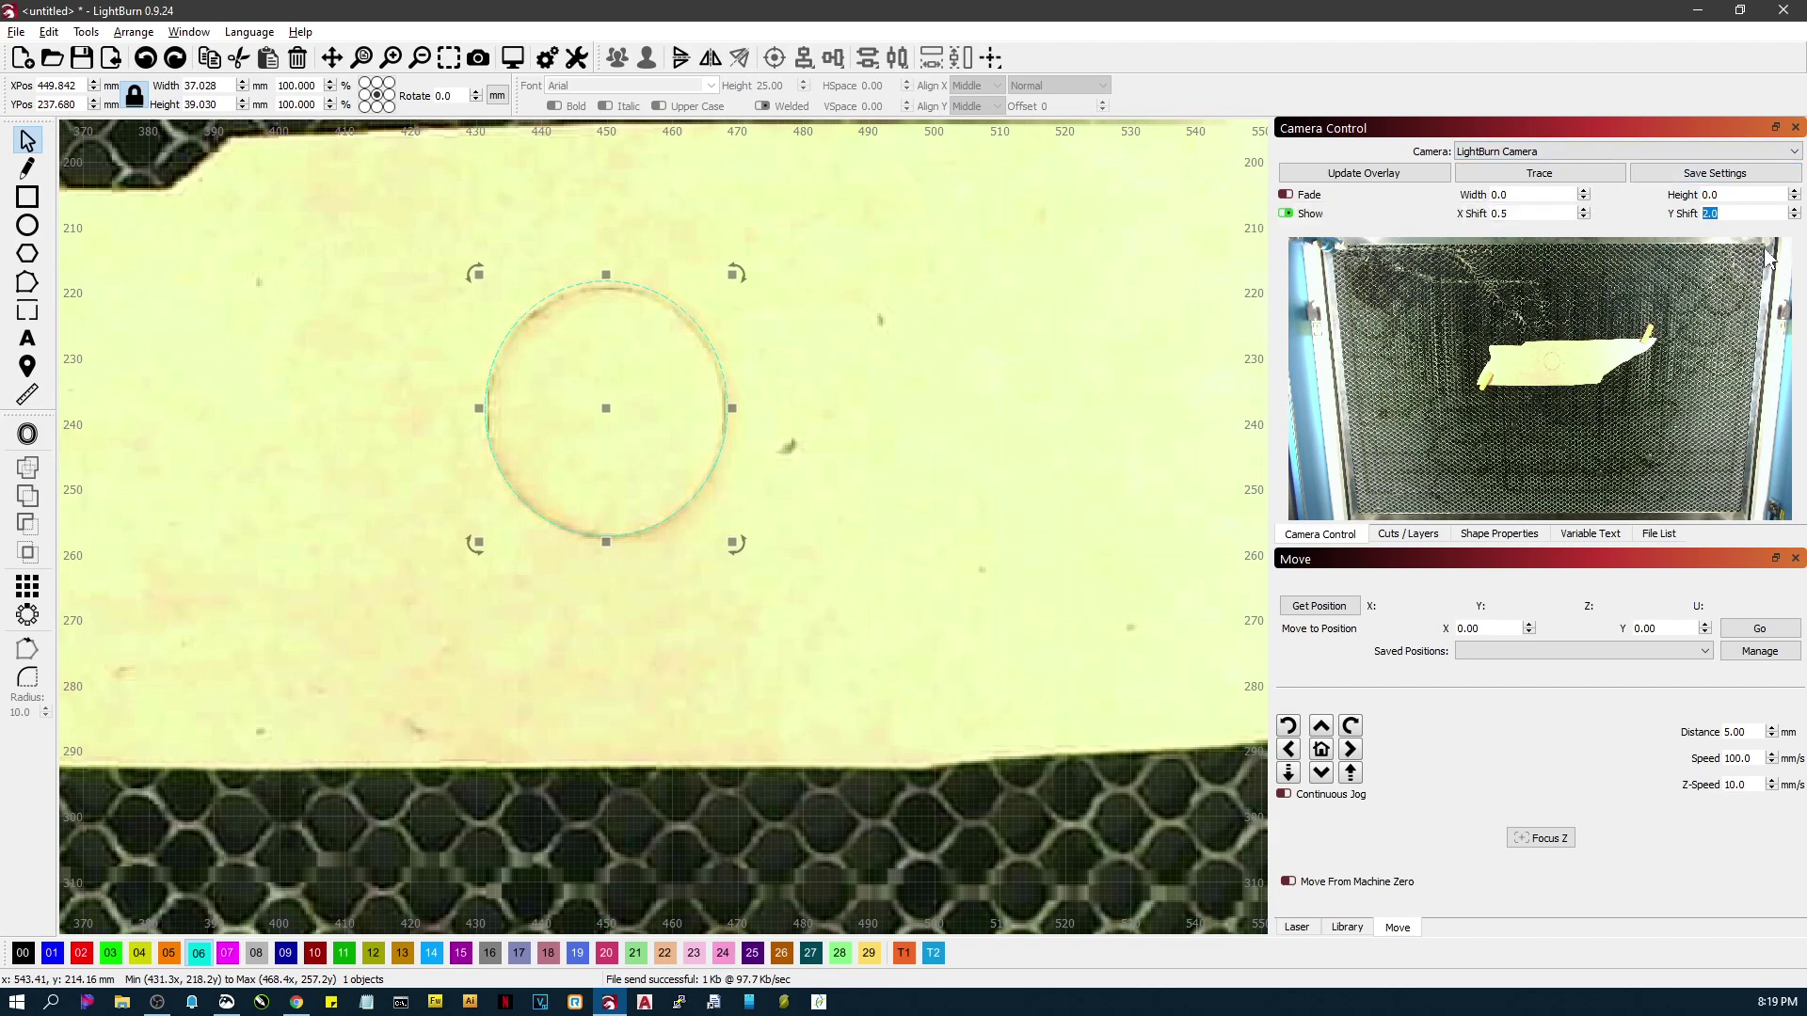
click(1794, 191)
click(1793, 191)
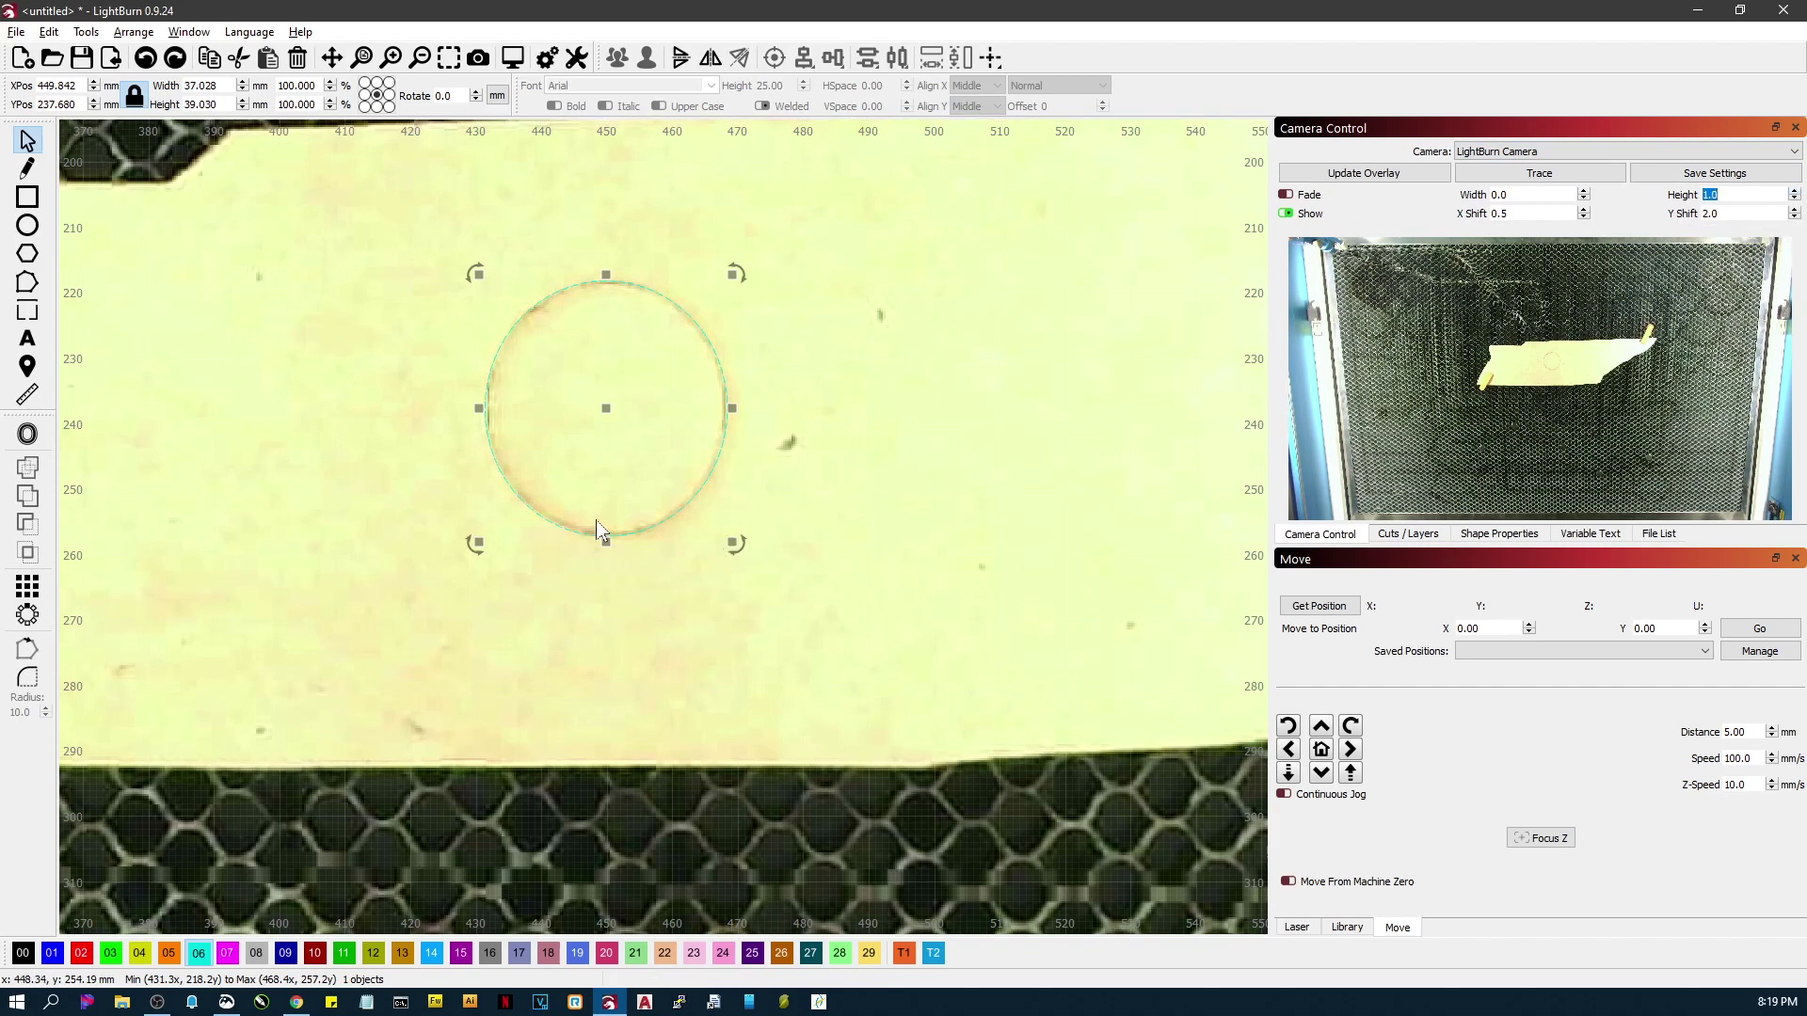
click(1584, 191)
click(1584, 191)
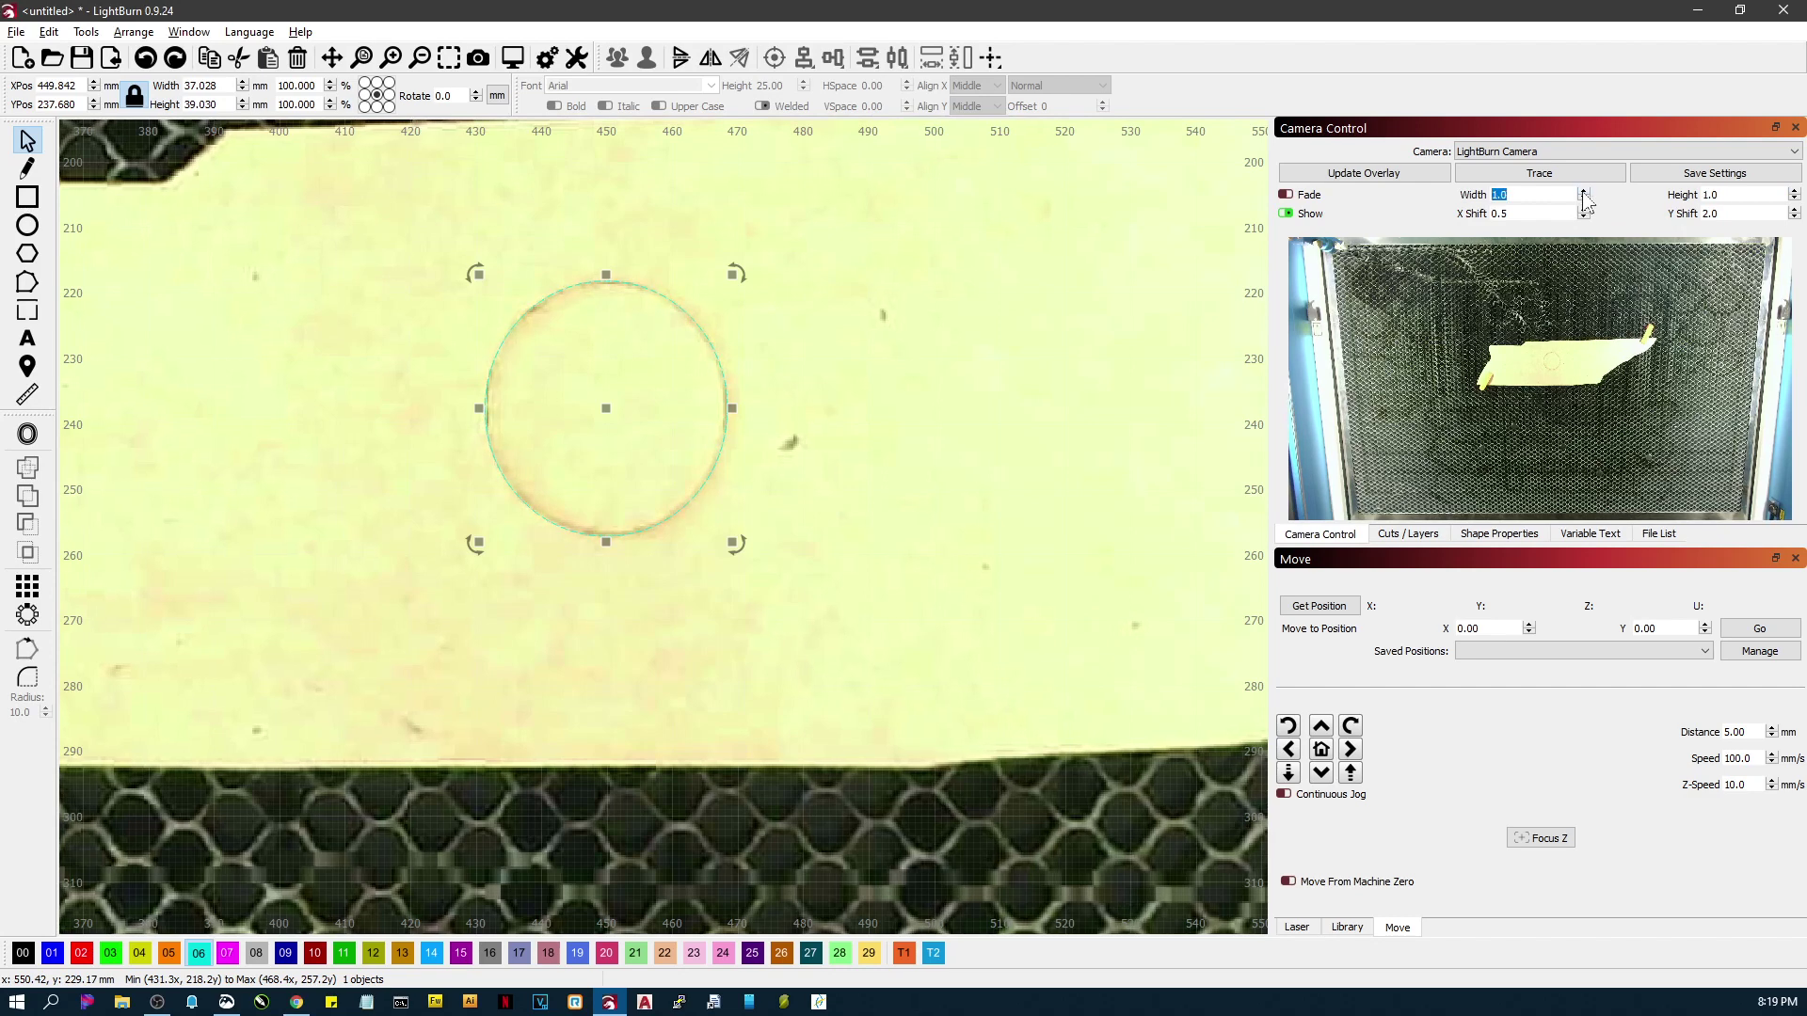
click(1793, 217)
click(1285, 194)
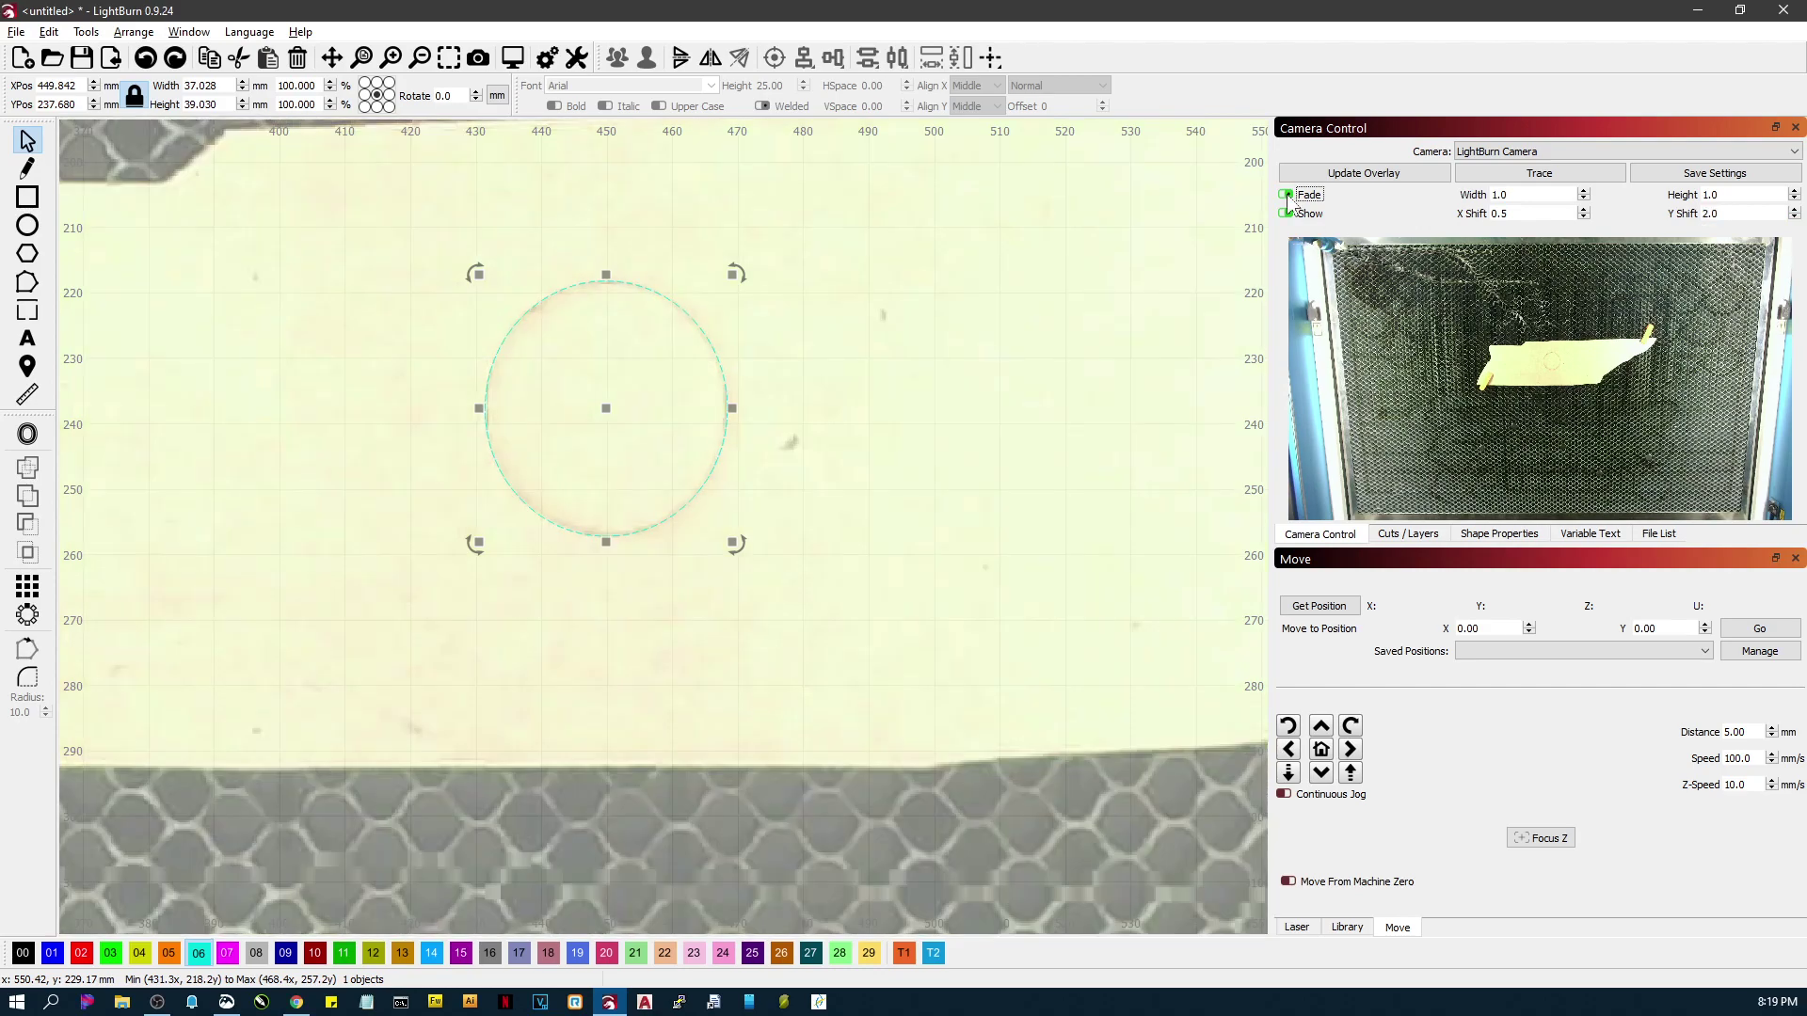
click(1285, 194)
scroll(552, 387, up, 4)
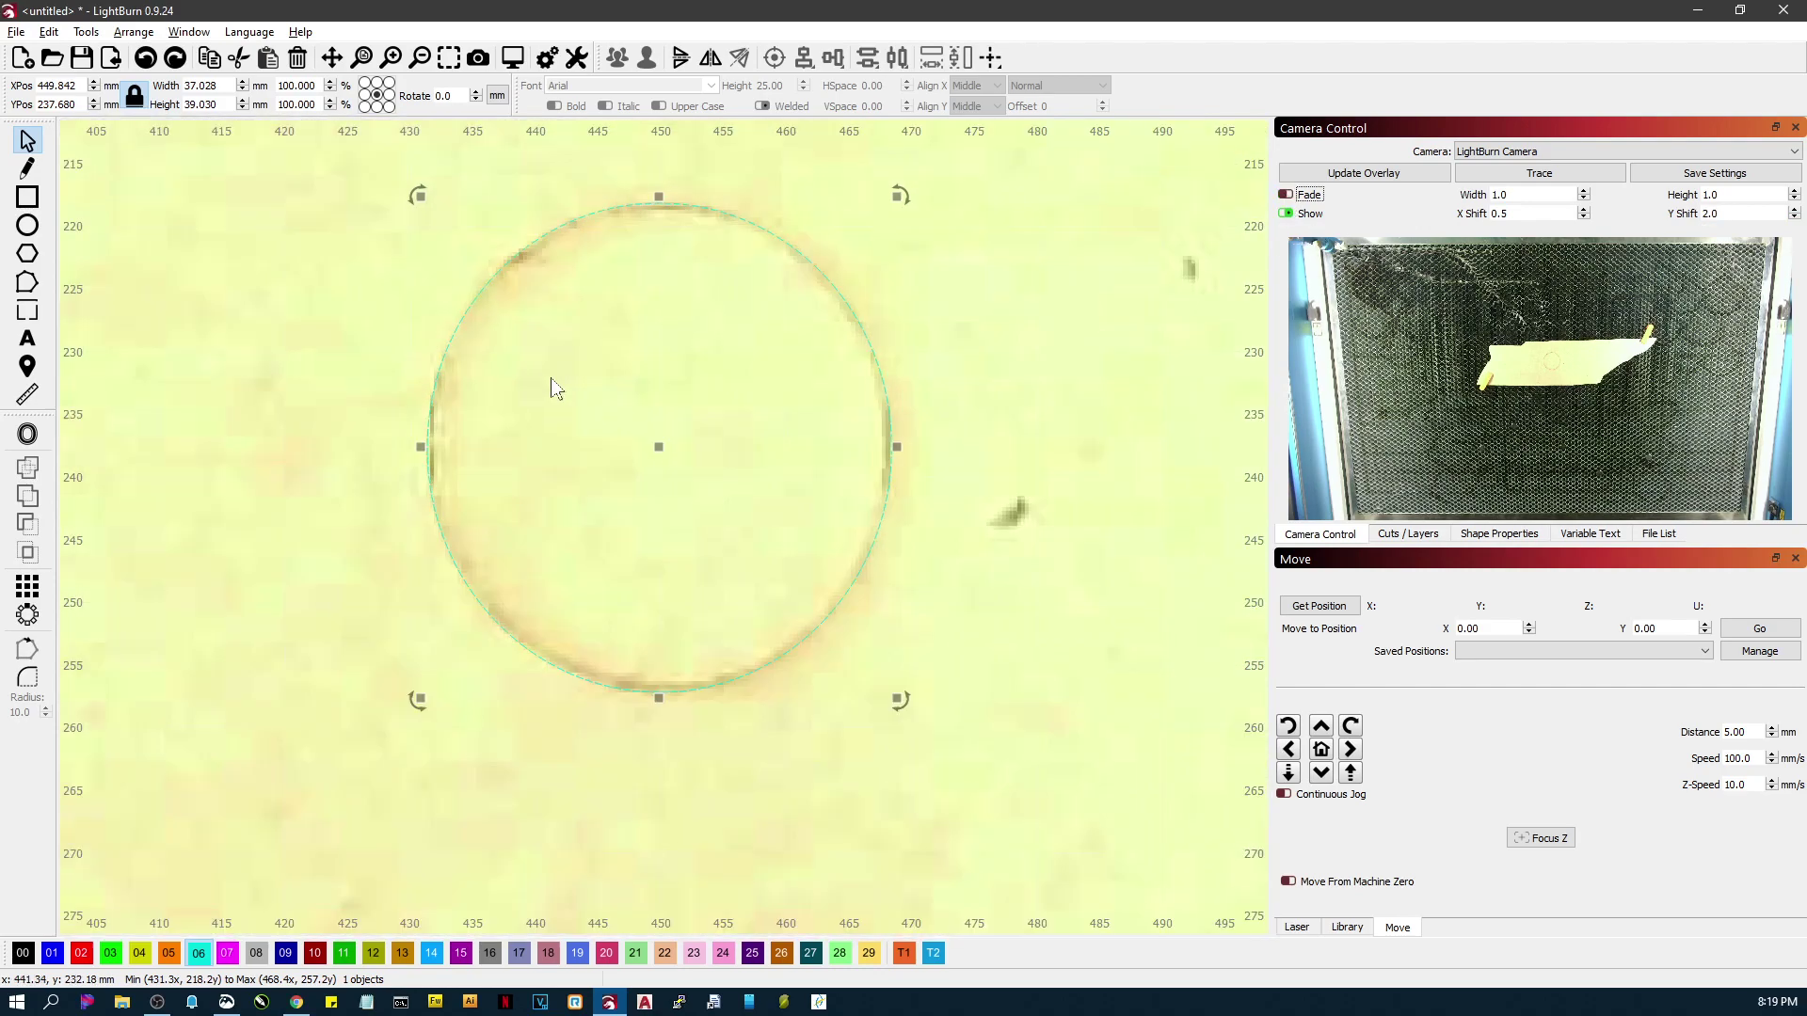
scroll(632, 435, down, 6)
scroll(632, 435, down, 2)
scroll(626, 431, up, 6)
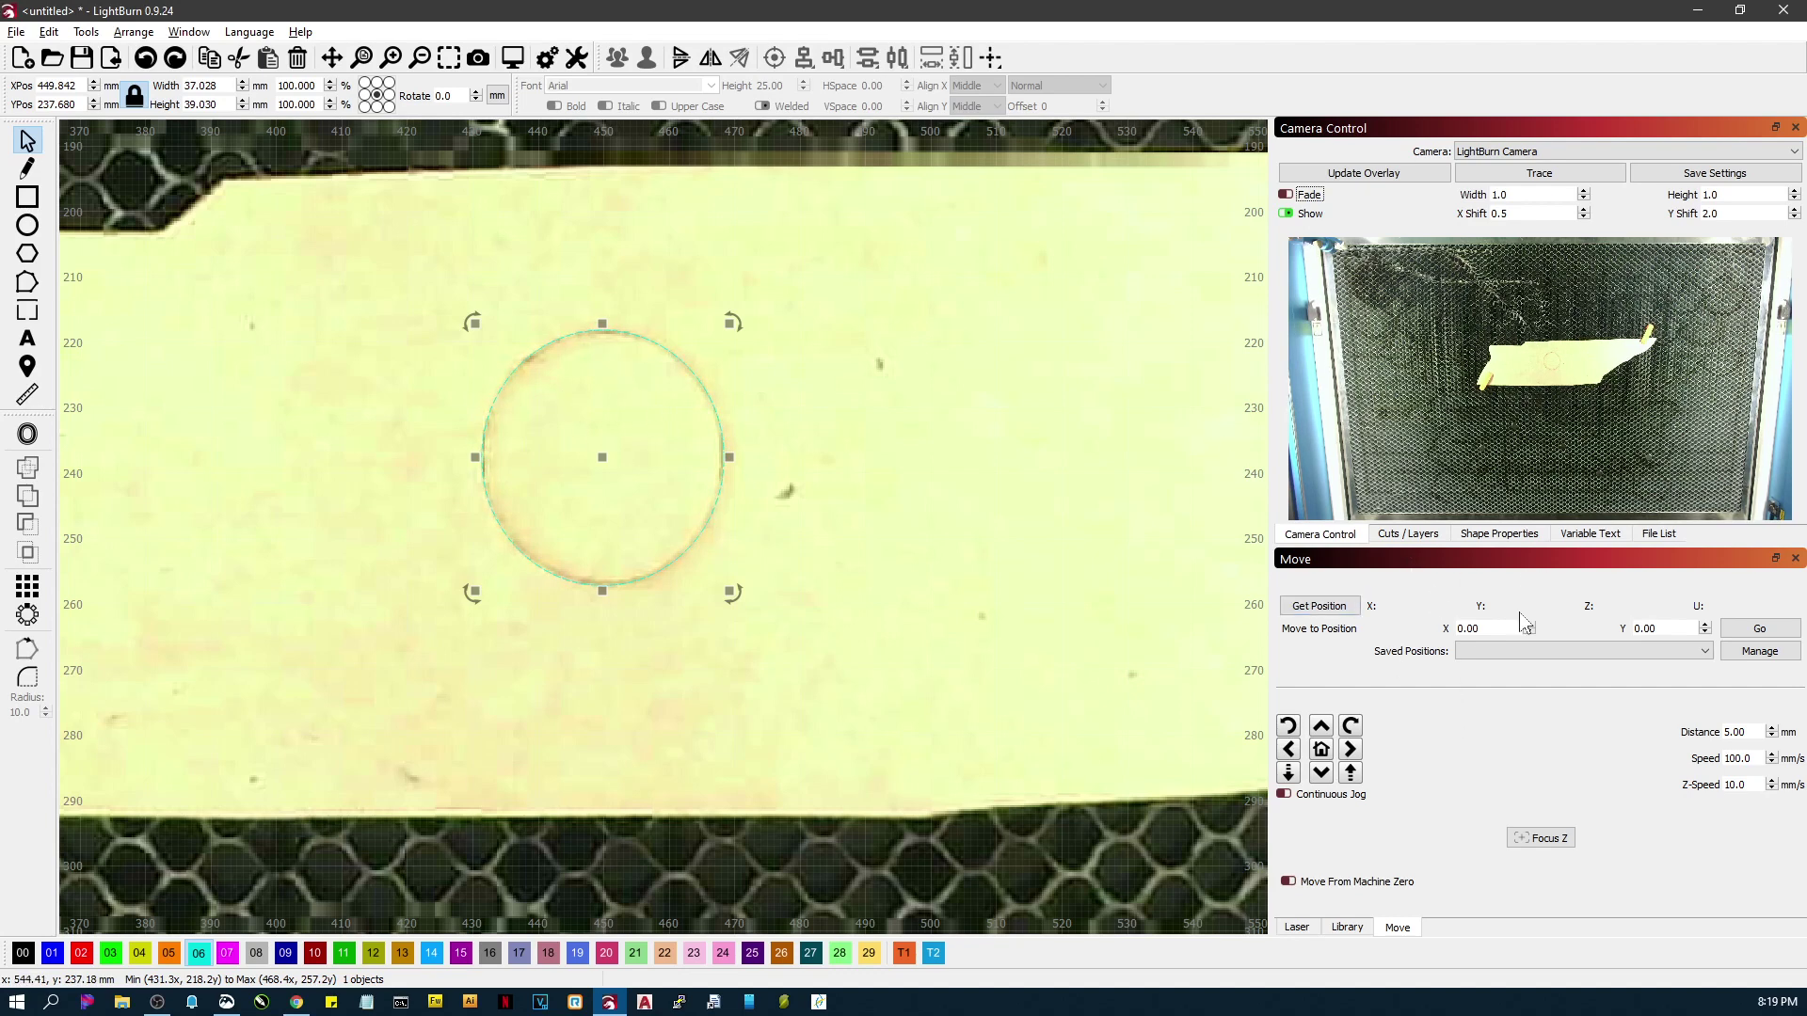
Step: Jog Z up, reset width, height and shifts to 0, and recapture the overlay
click(1350, 772)
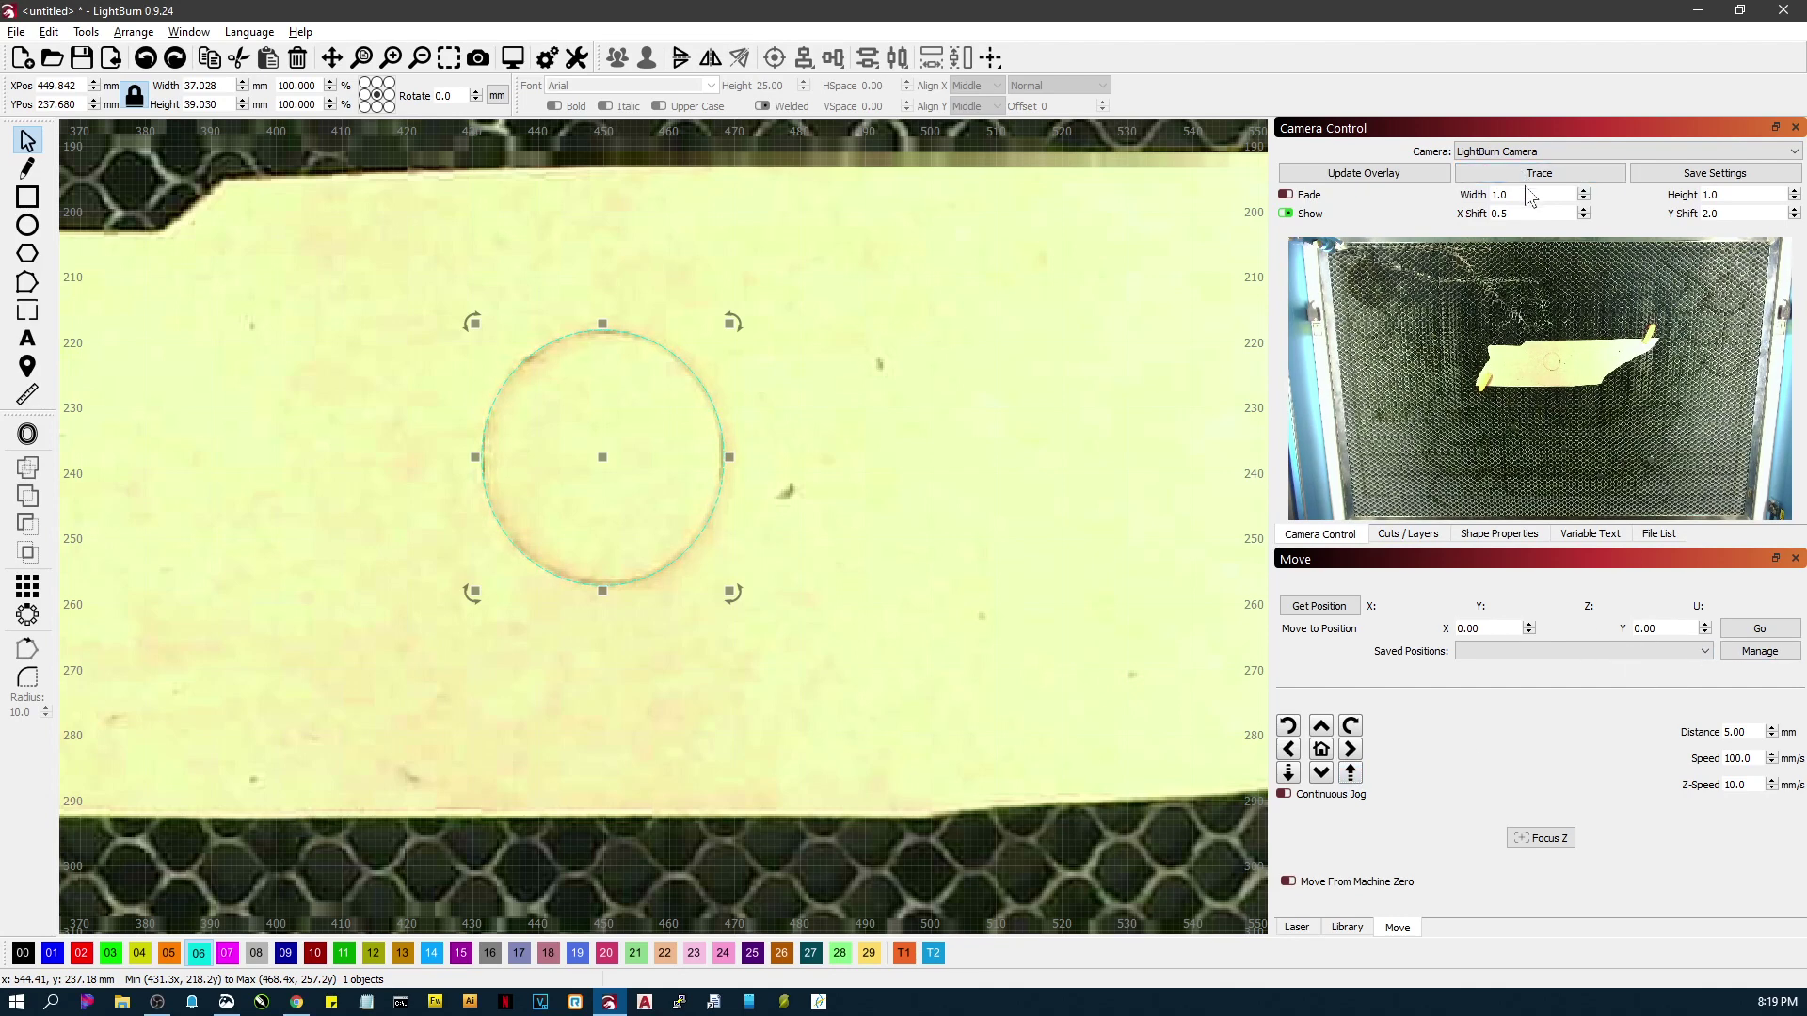
text(0)
text(0)
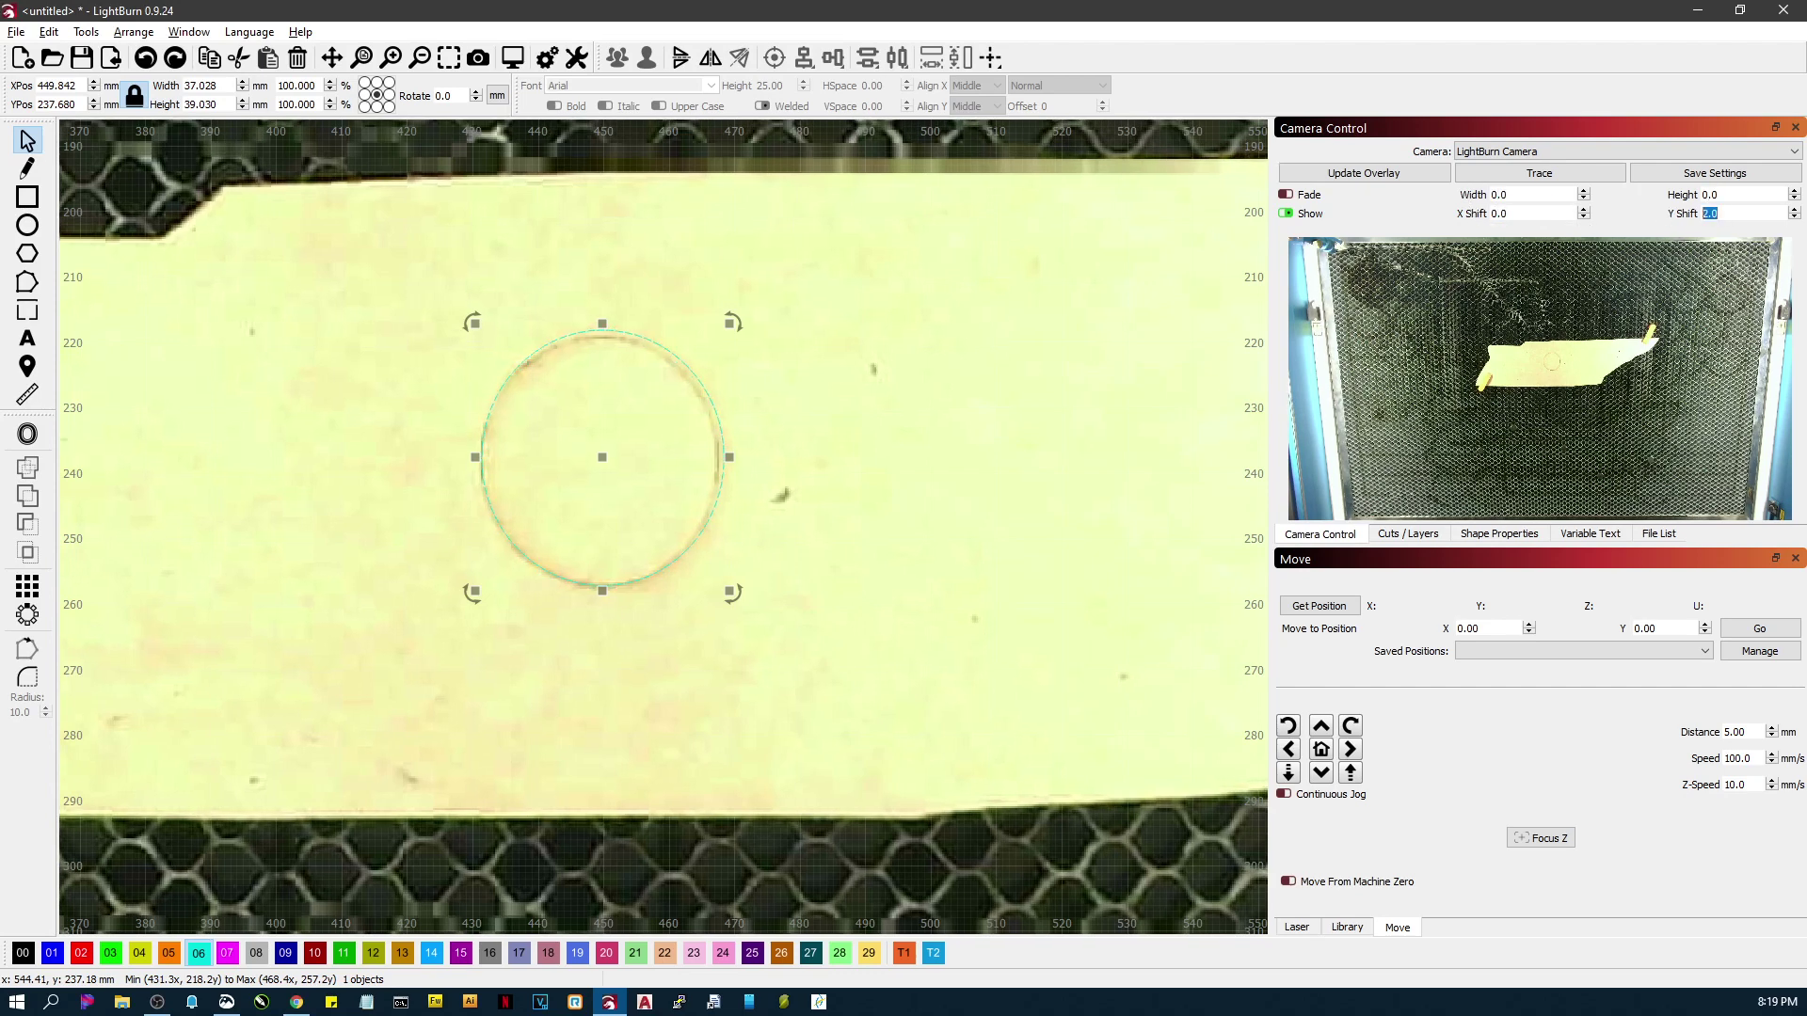
text(0)
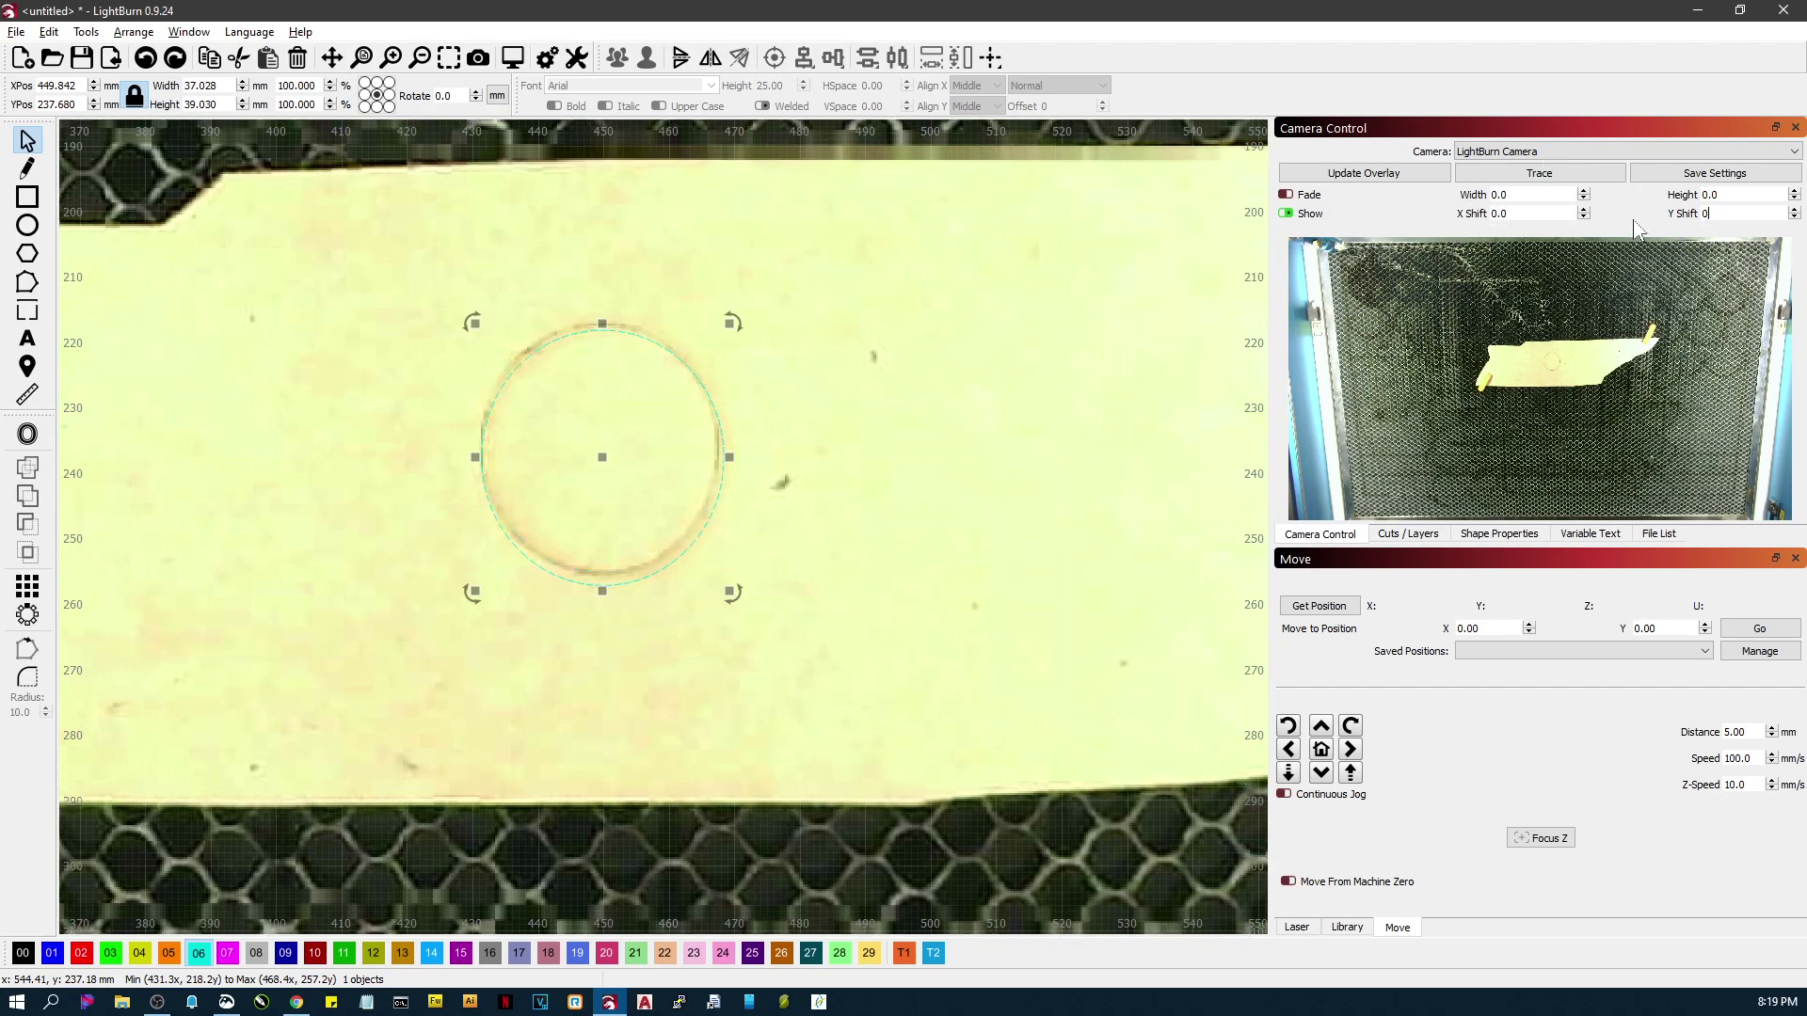
click(1364, 173)
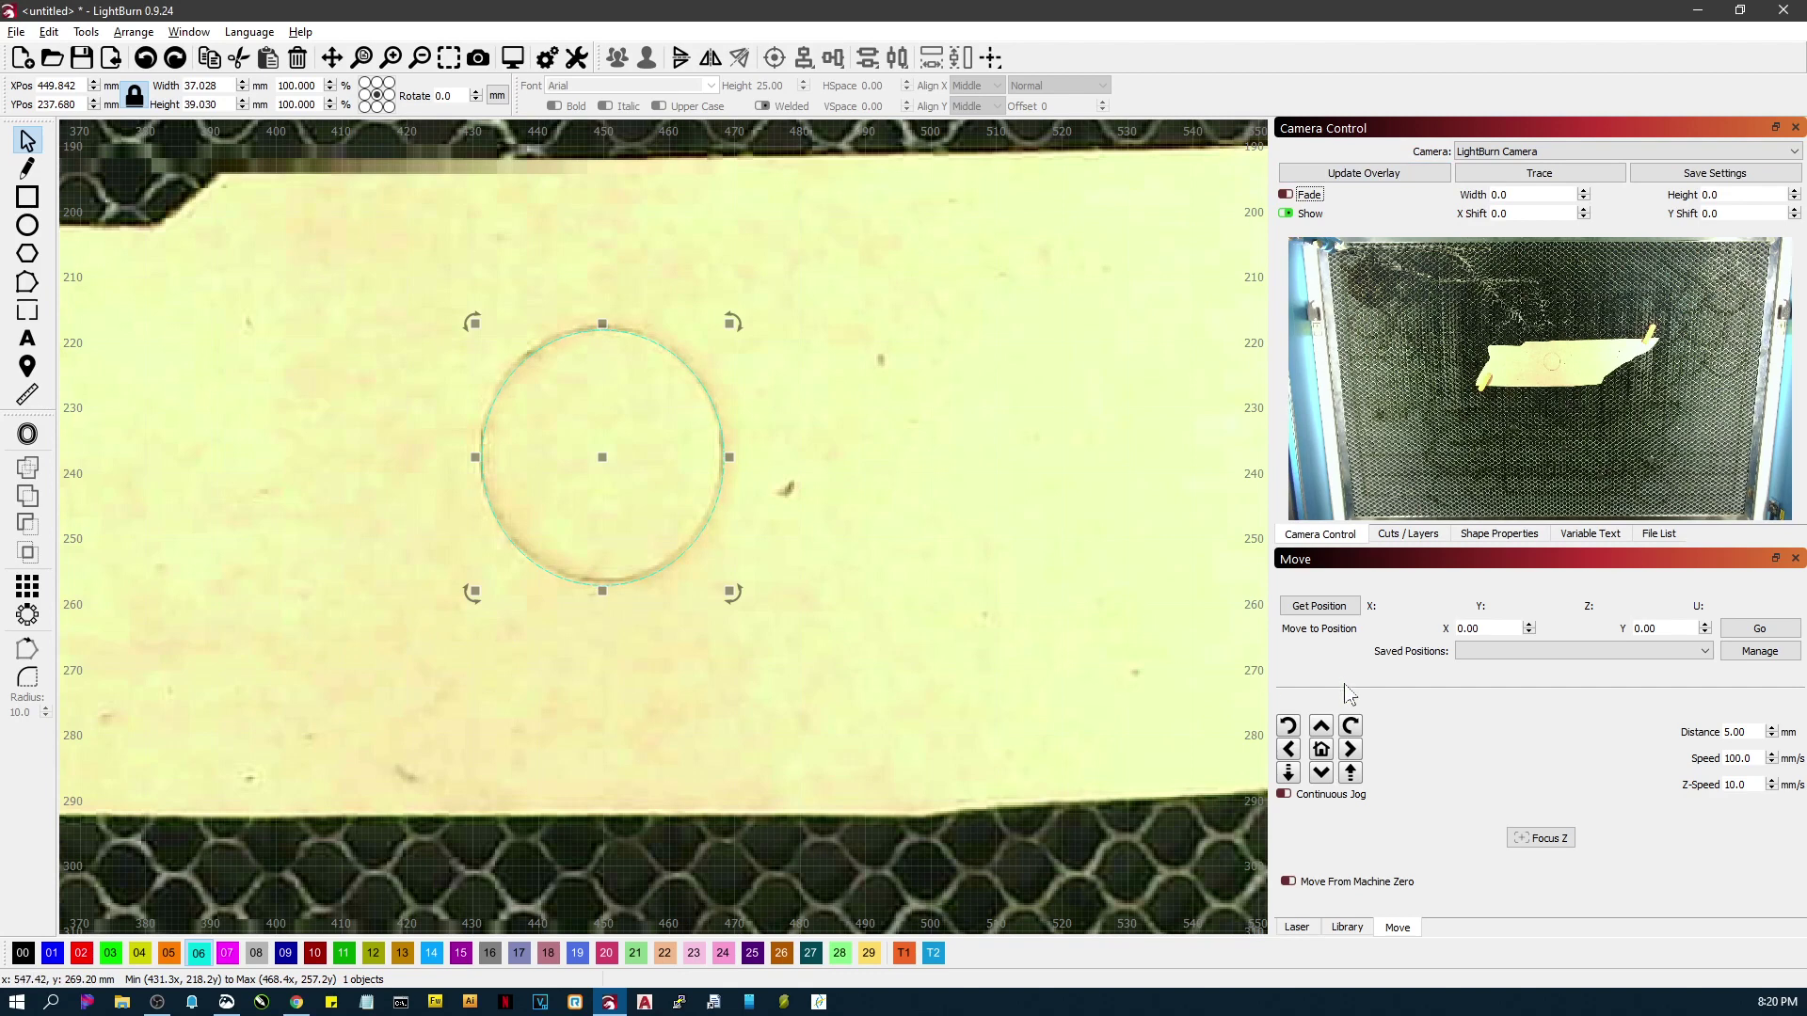
Step: Jog Z up again, recapture the overlay, and zoom to check circle alignment
click(1352, 773)
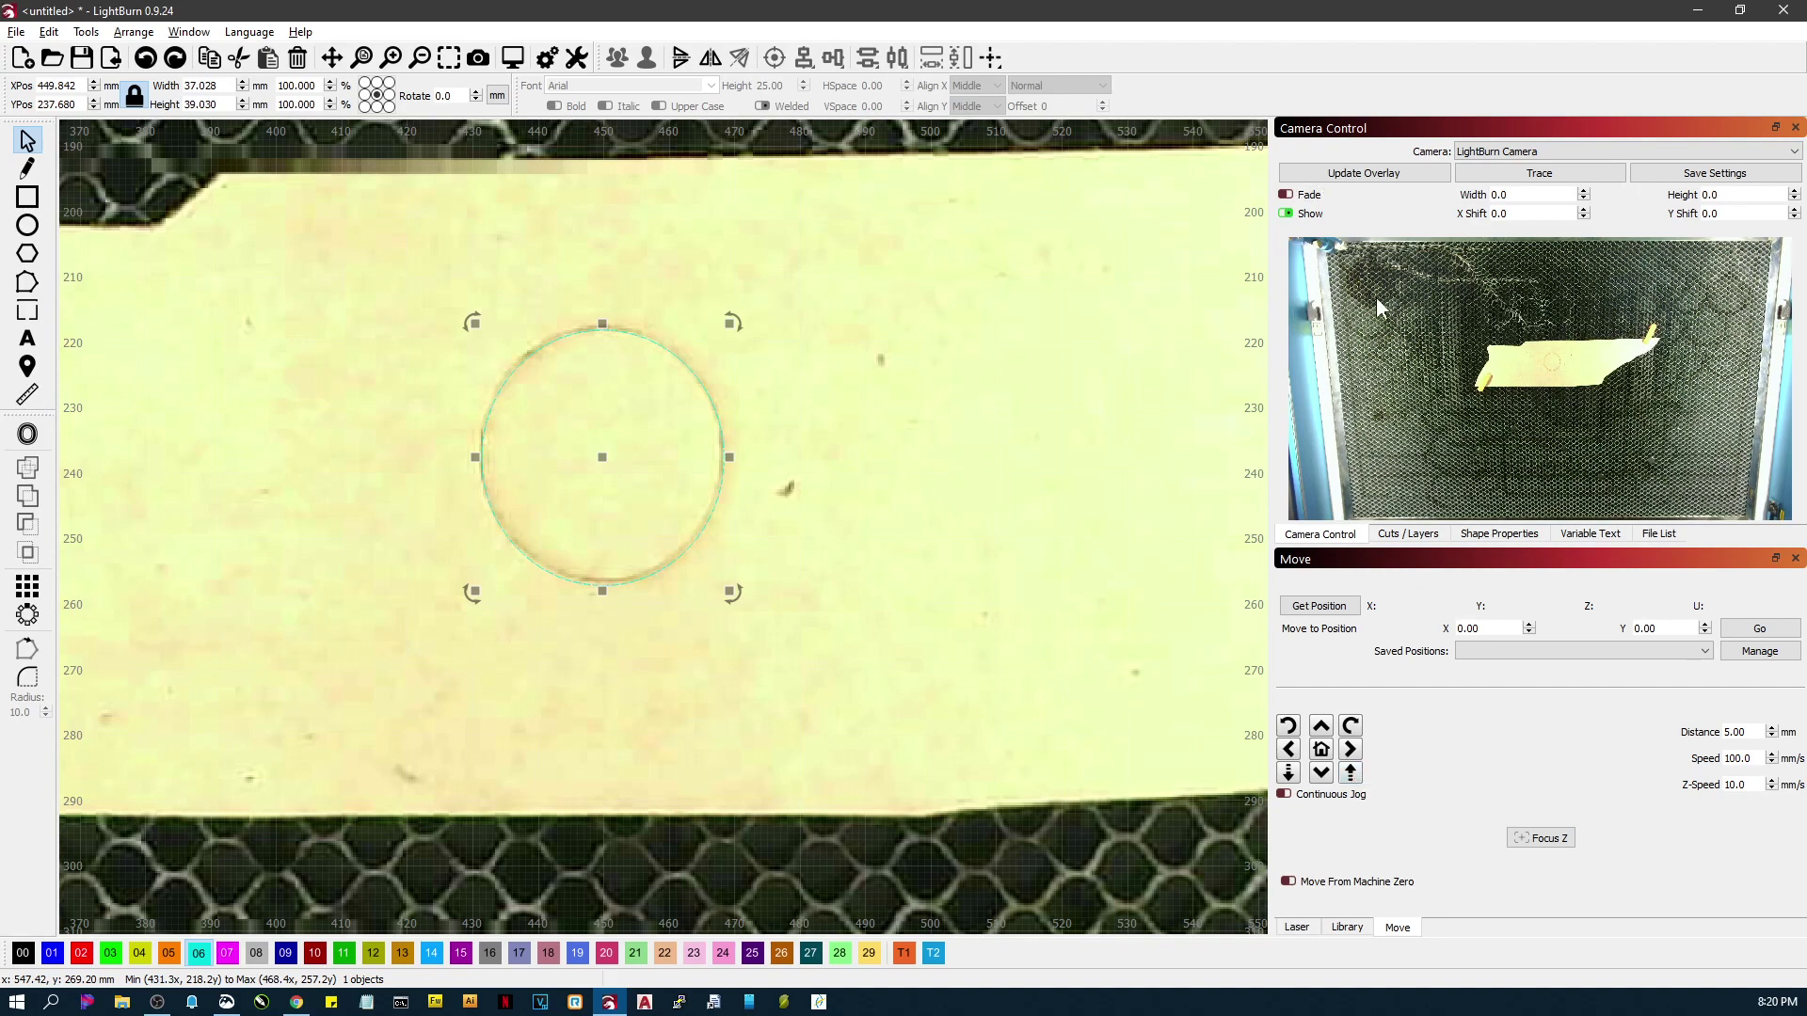
click(1364, 179)
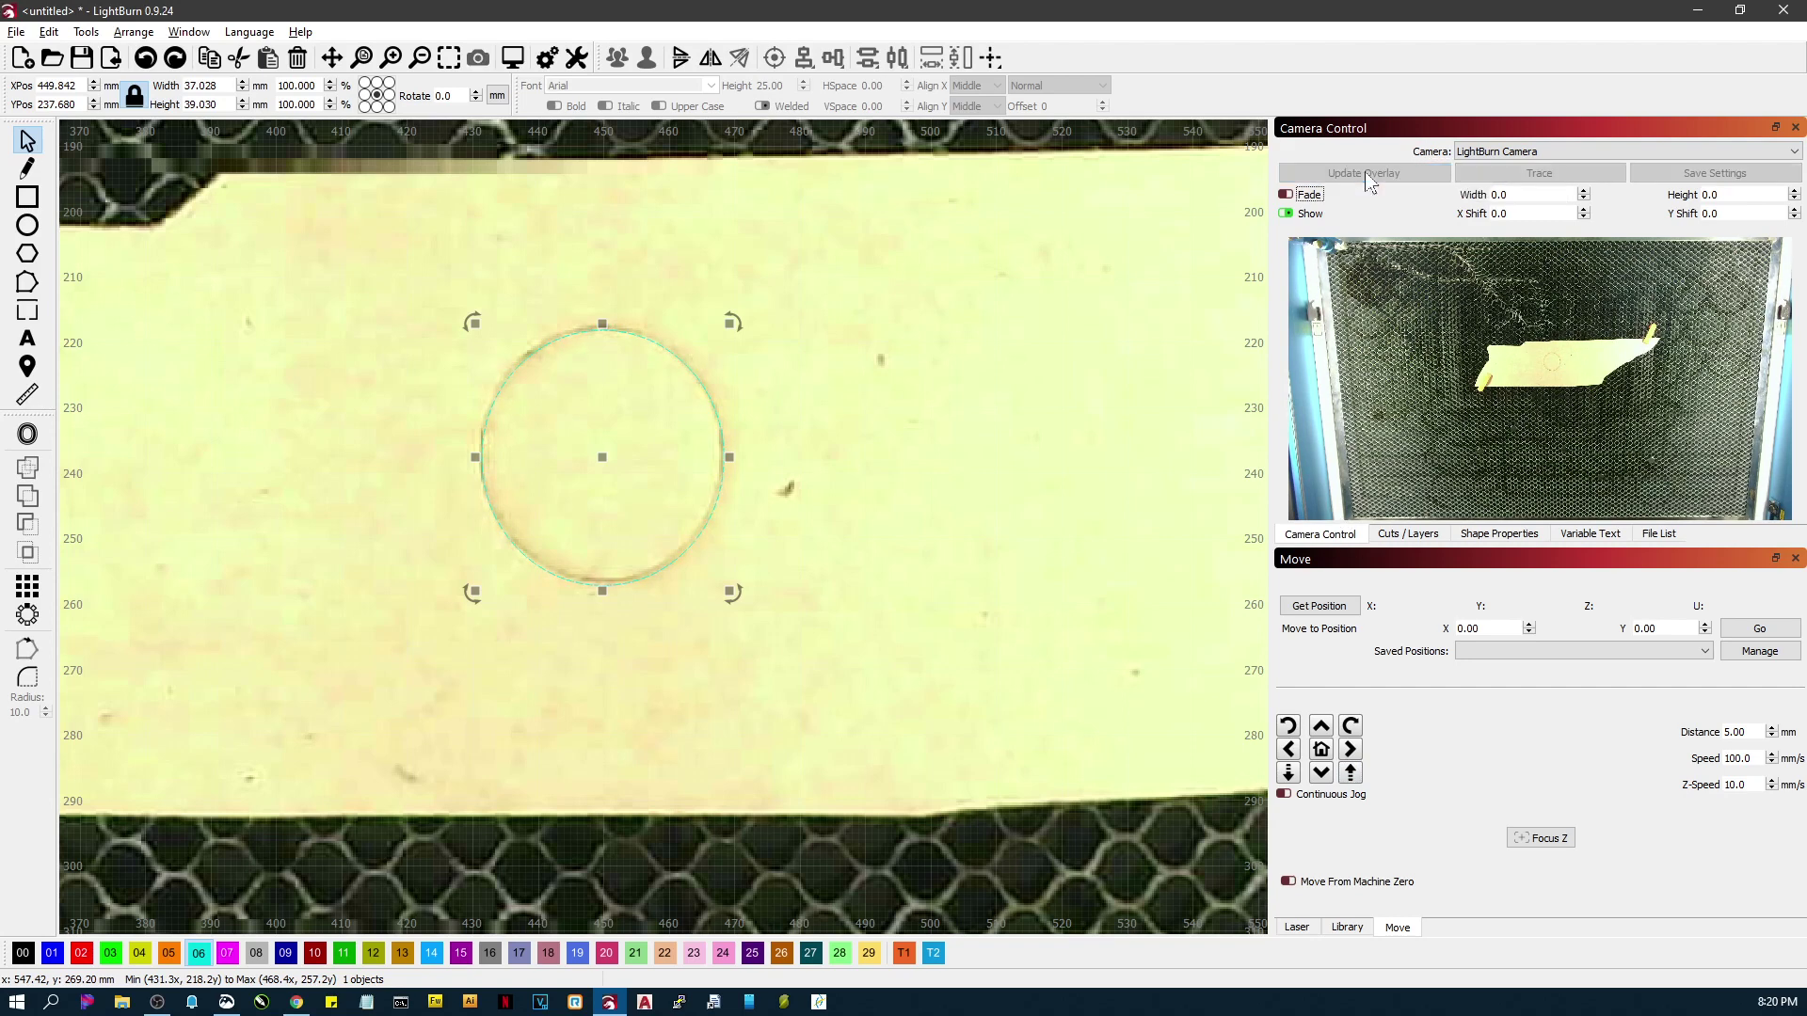
scroll(448, 498, up, 4)
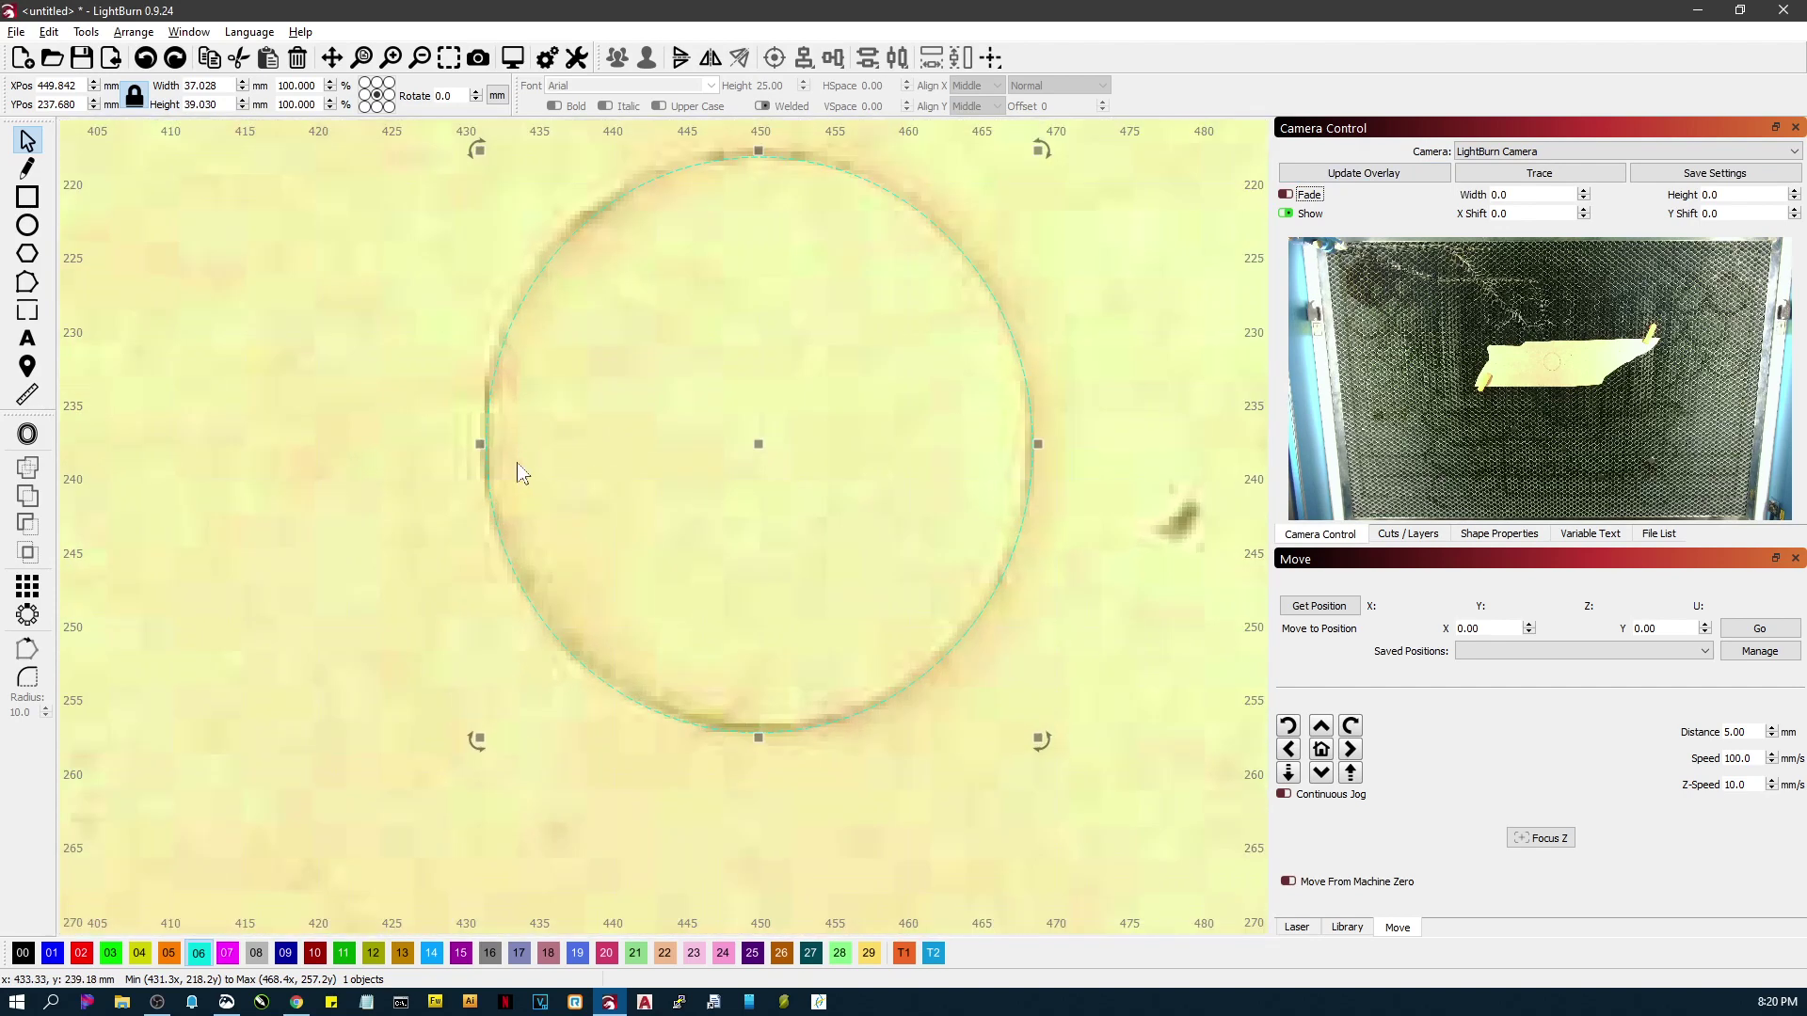
scroll(519, 473, down, 4)
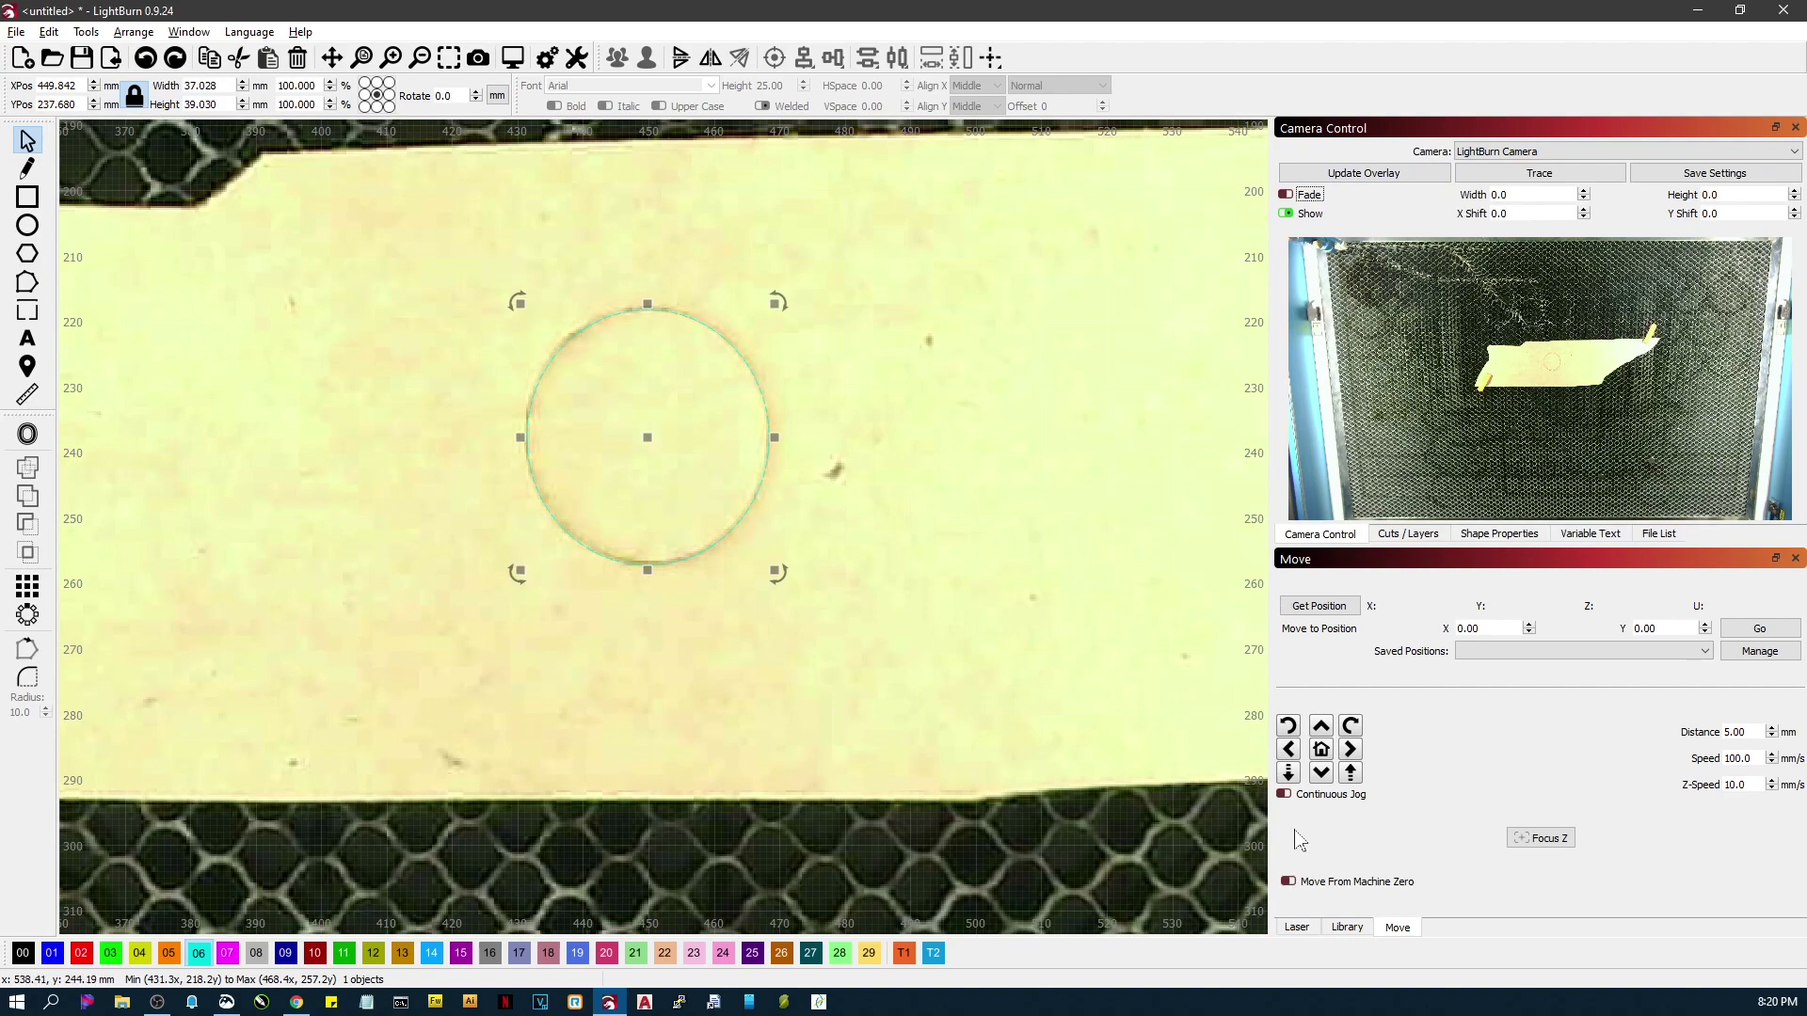
Step: Jog Z down five times, recapture the overlay, and set the X shift to 0.5
click(1287, 774)
click(1286, 774)
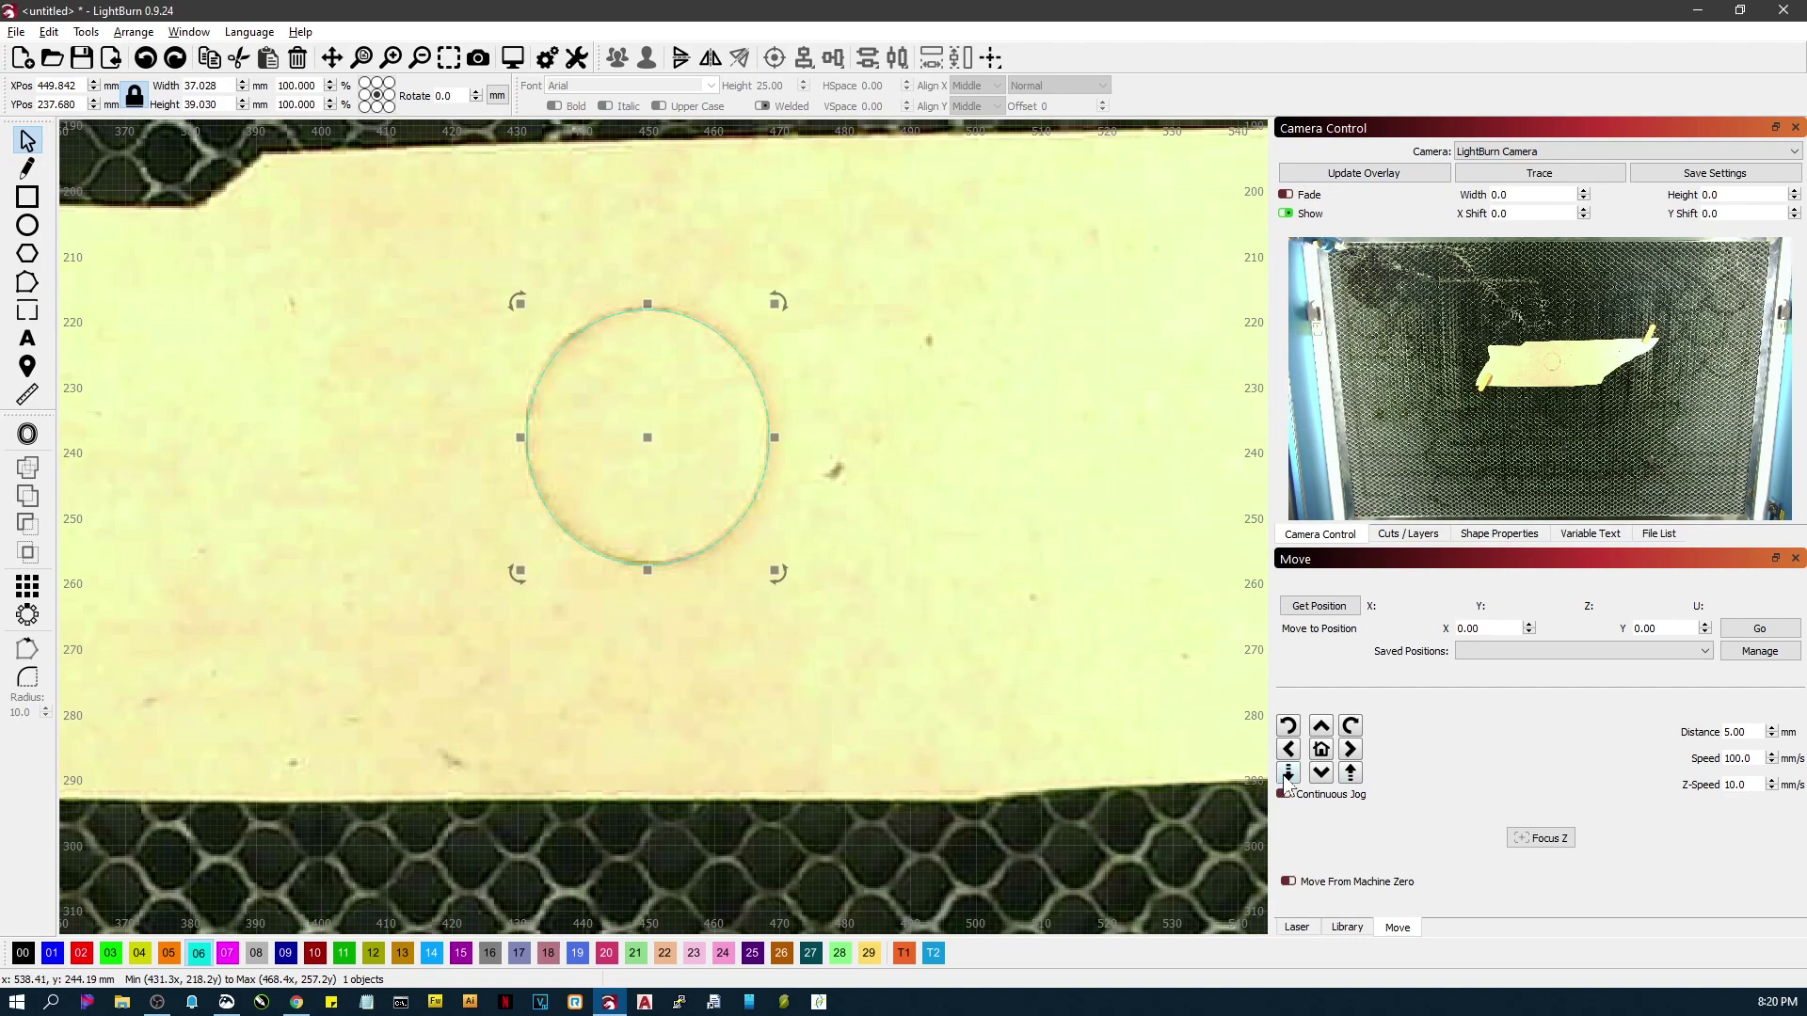
click(1287, 774)
click(1287, 774)
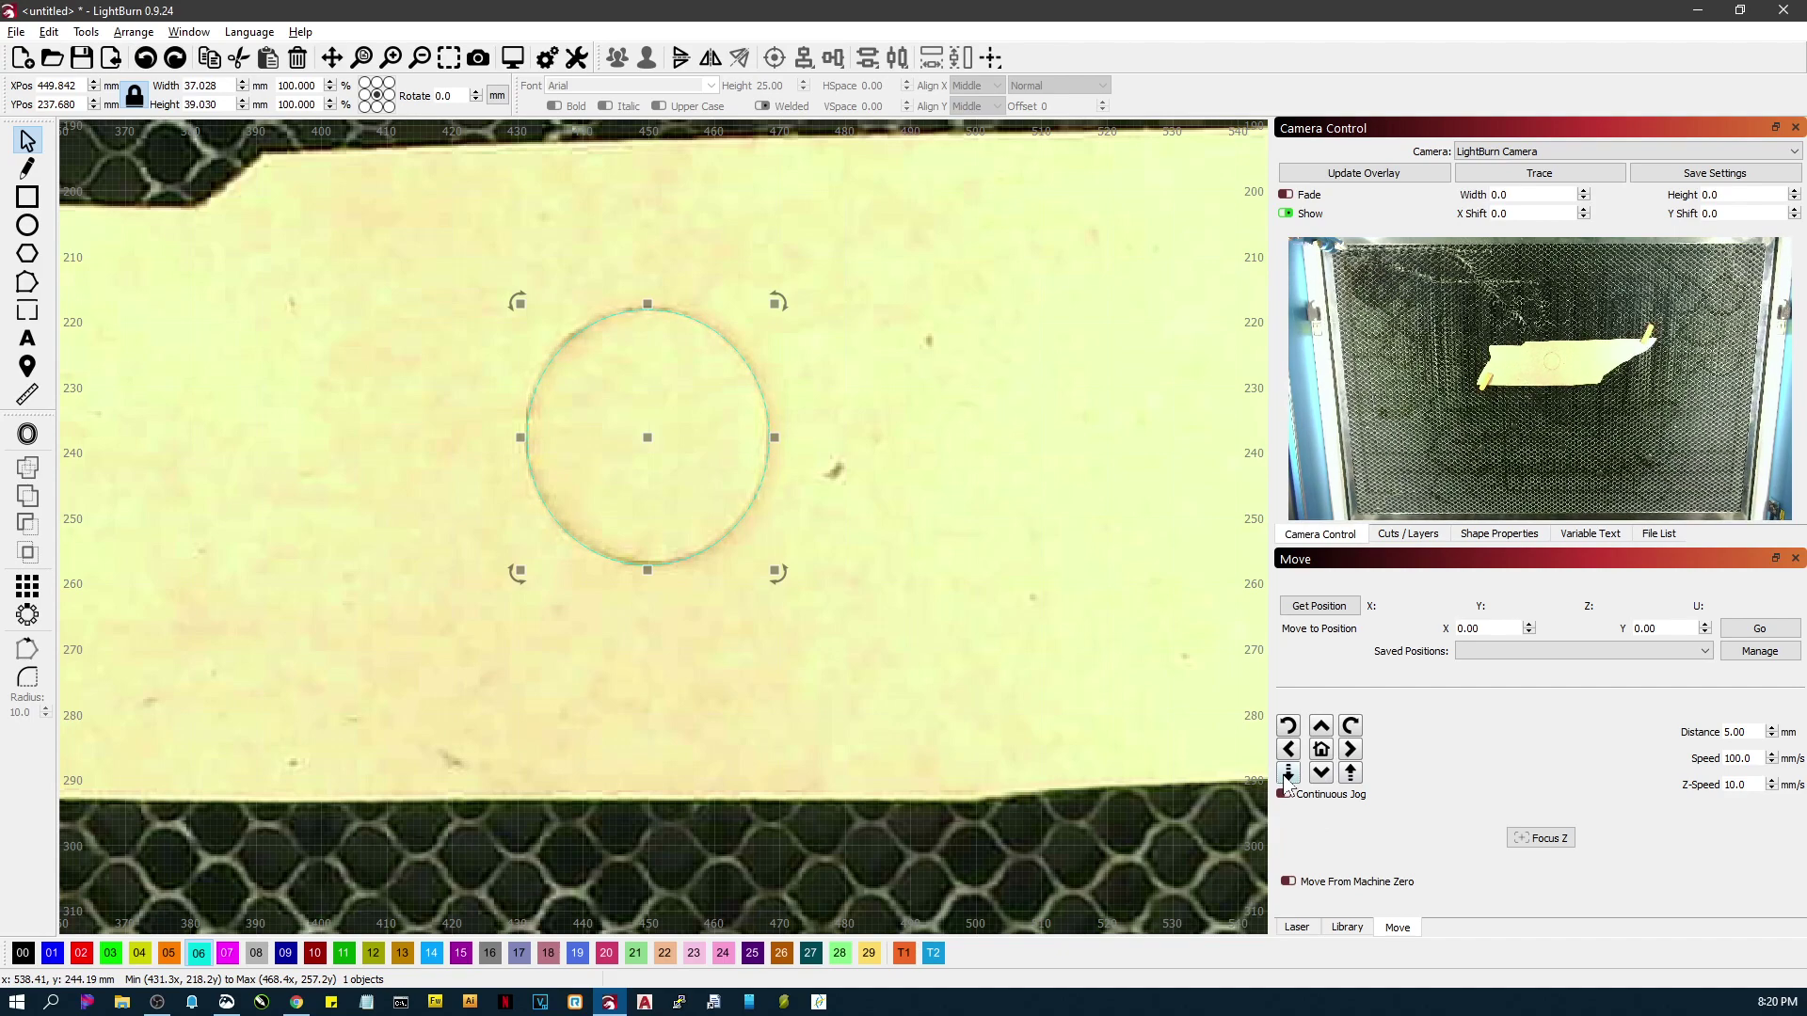
click(1288, 774)
click(1366, 173)
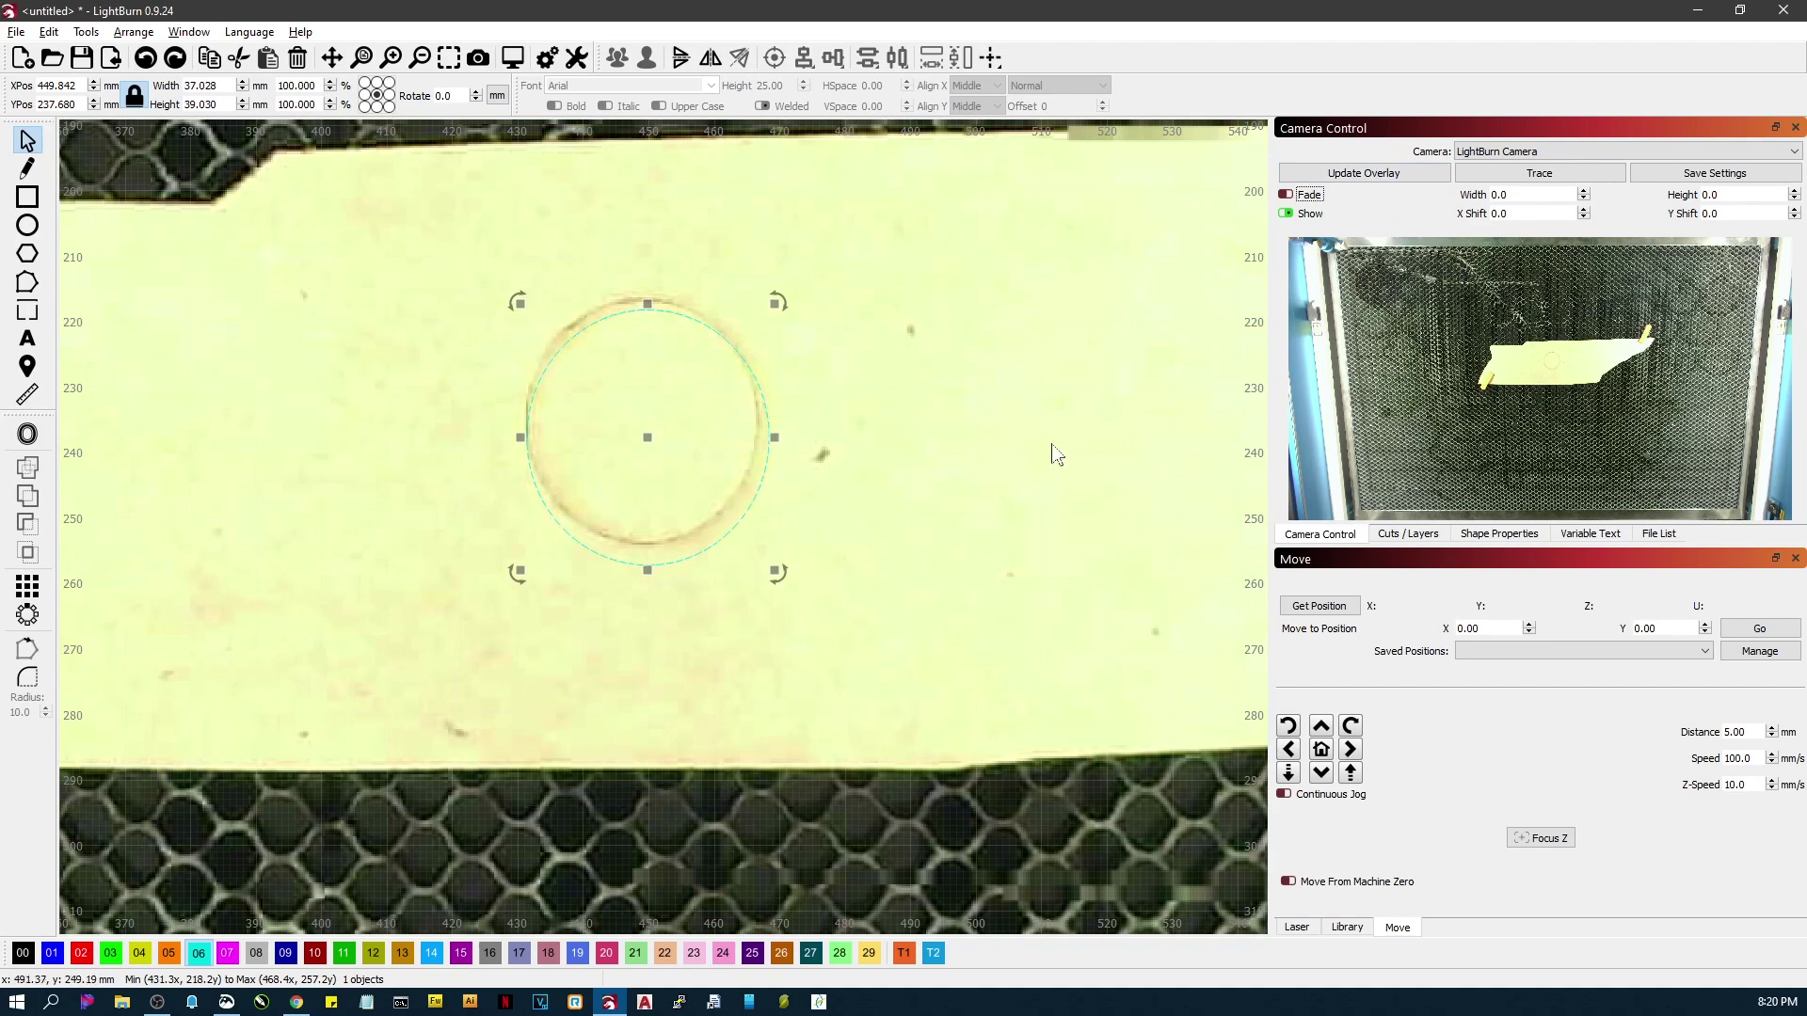
click(1584, 209)
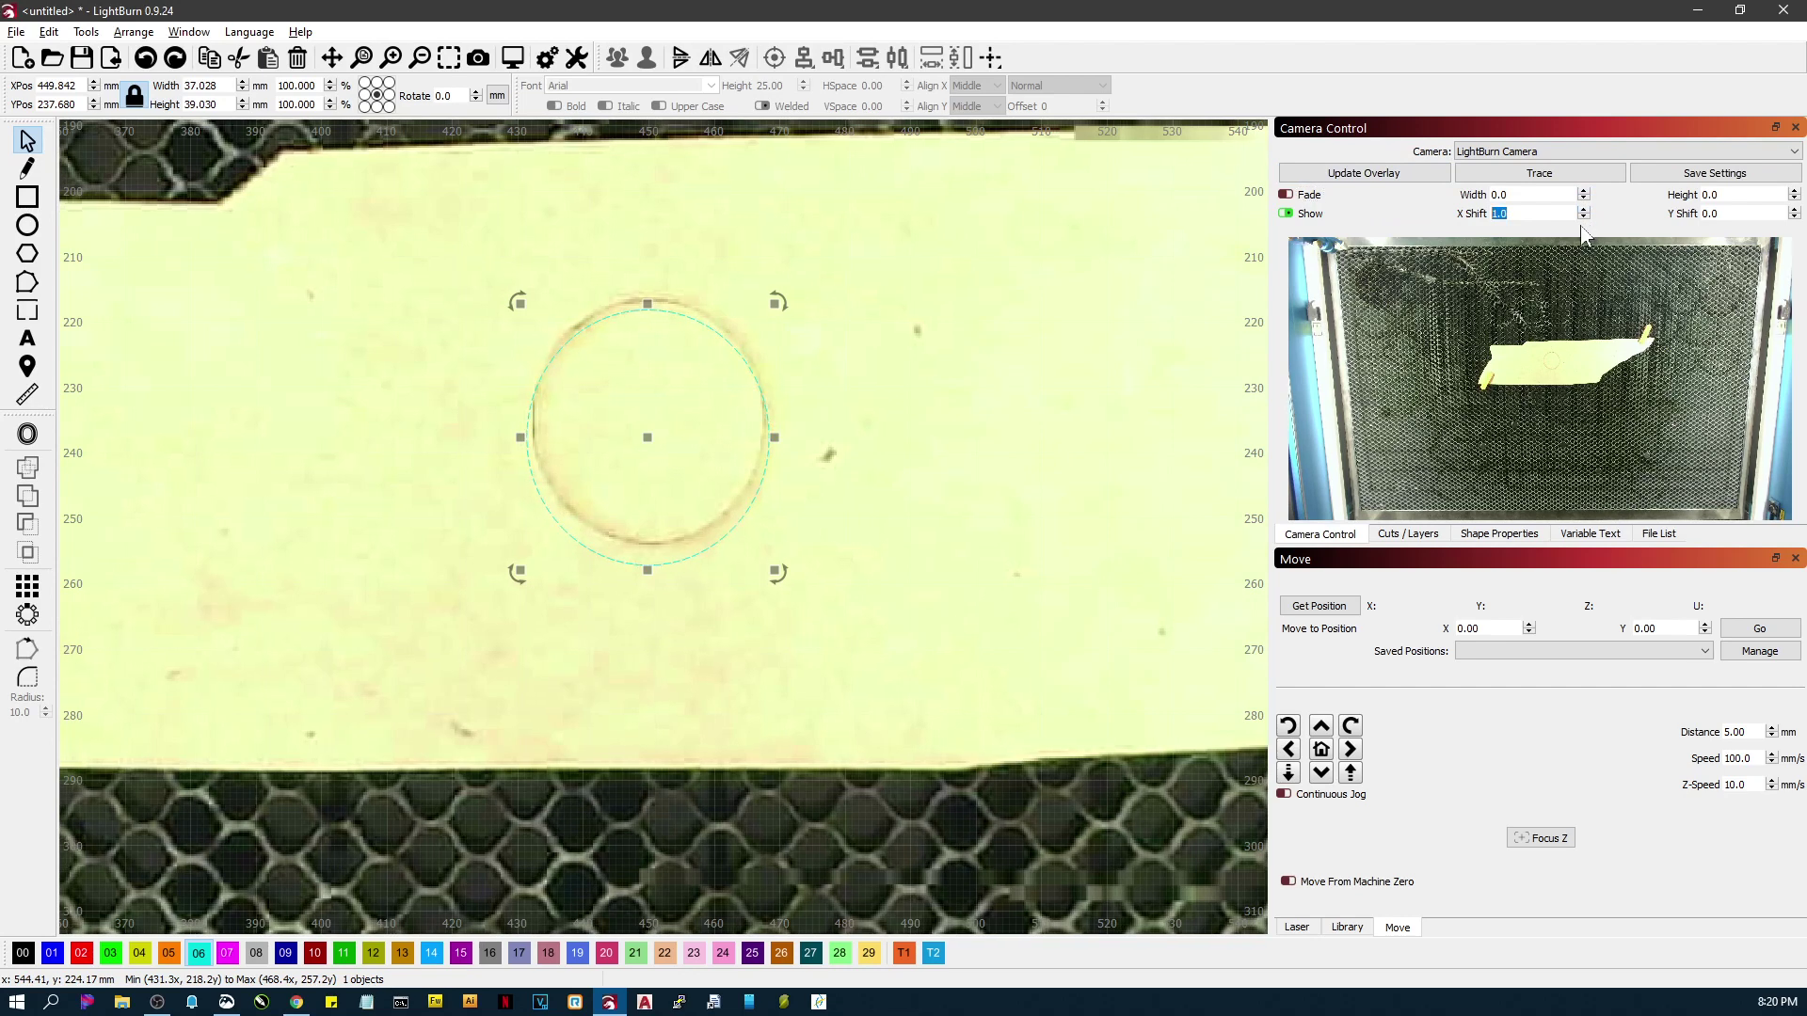
click(1583, 217)
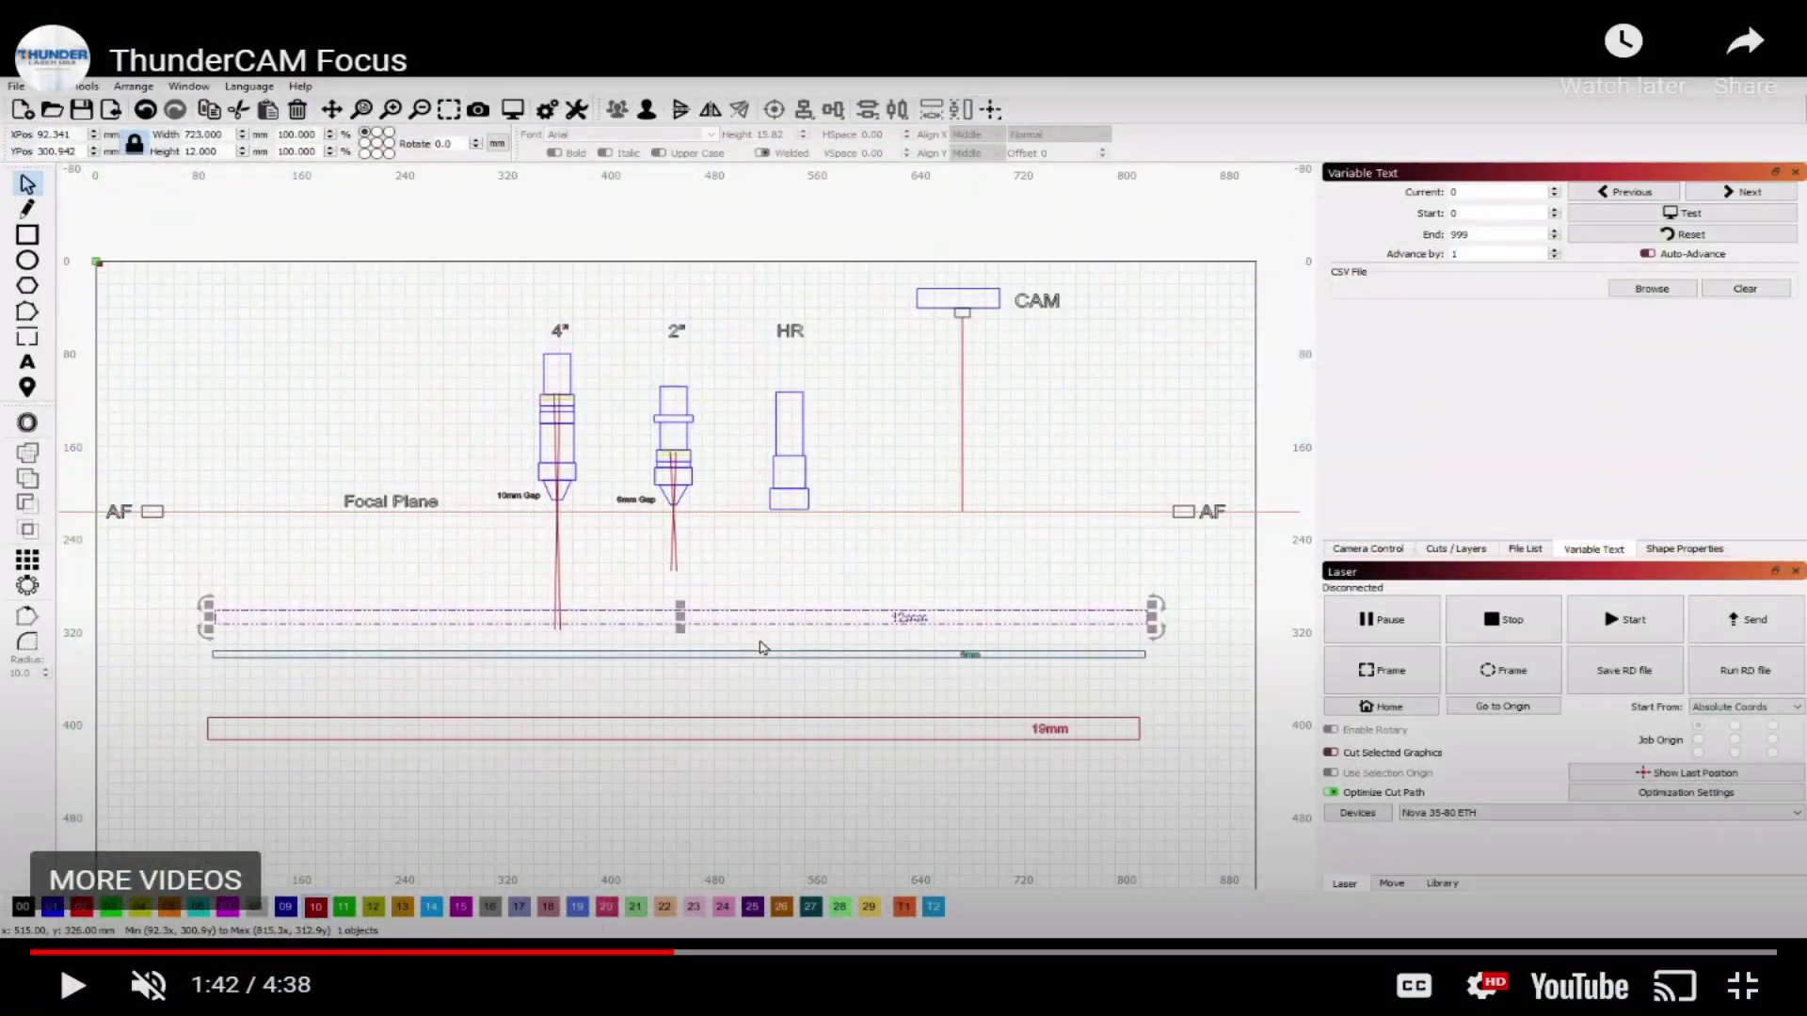
Step: Exit the full-screen video and return to the top of The Basics Of Focus article
key(Escape)
scroll(543, 586, up, 3)
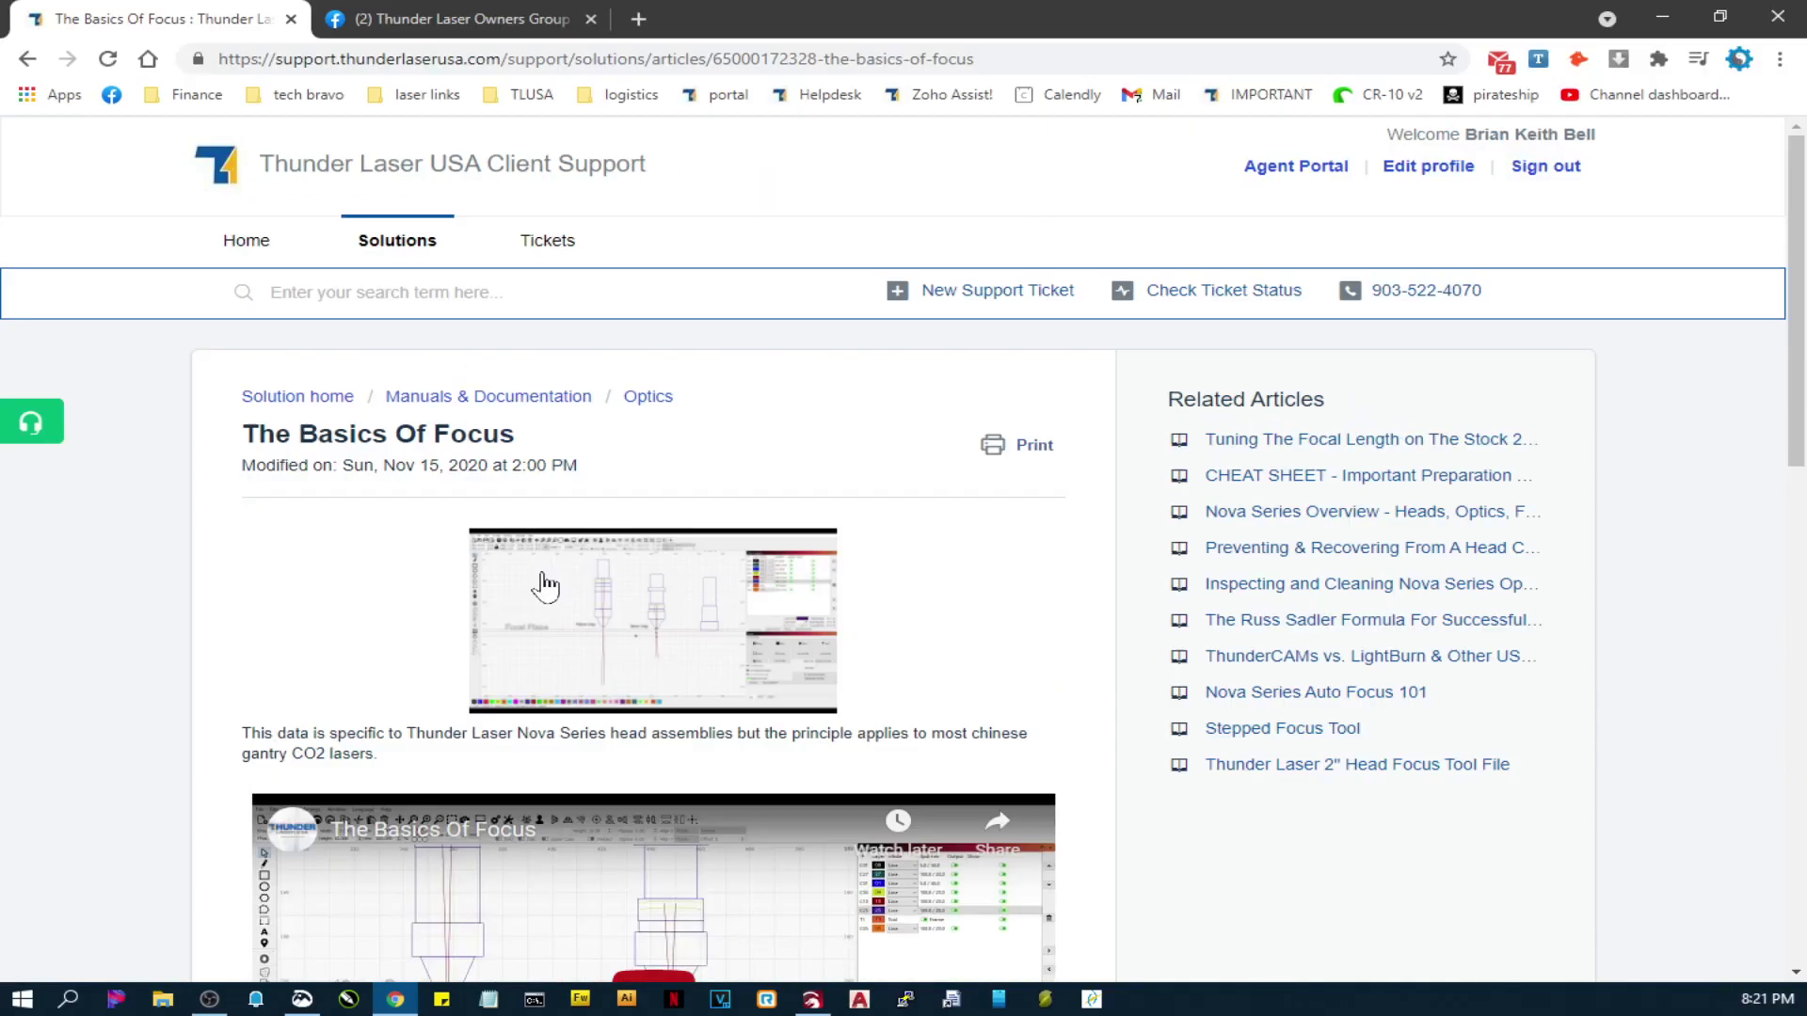
scroll(480, 847, down, 6)
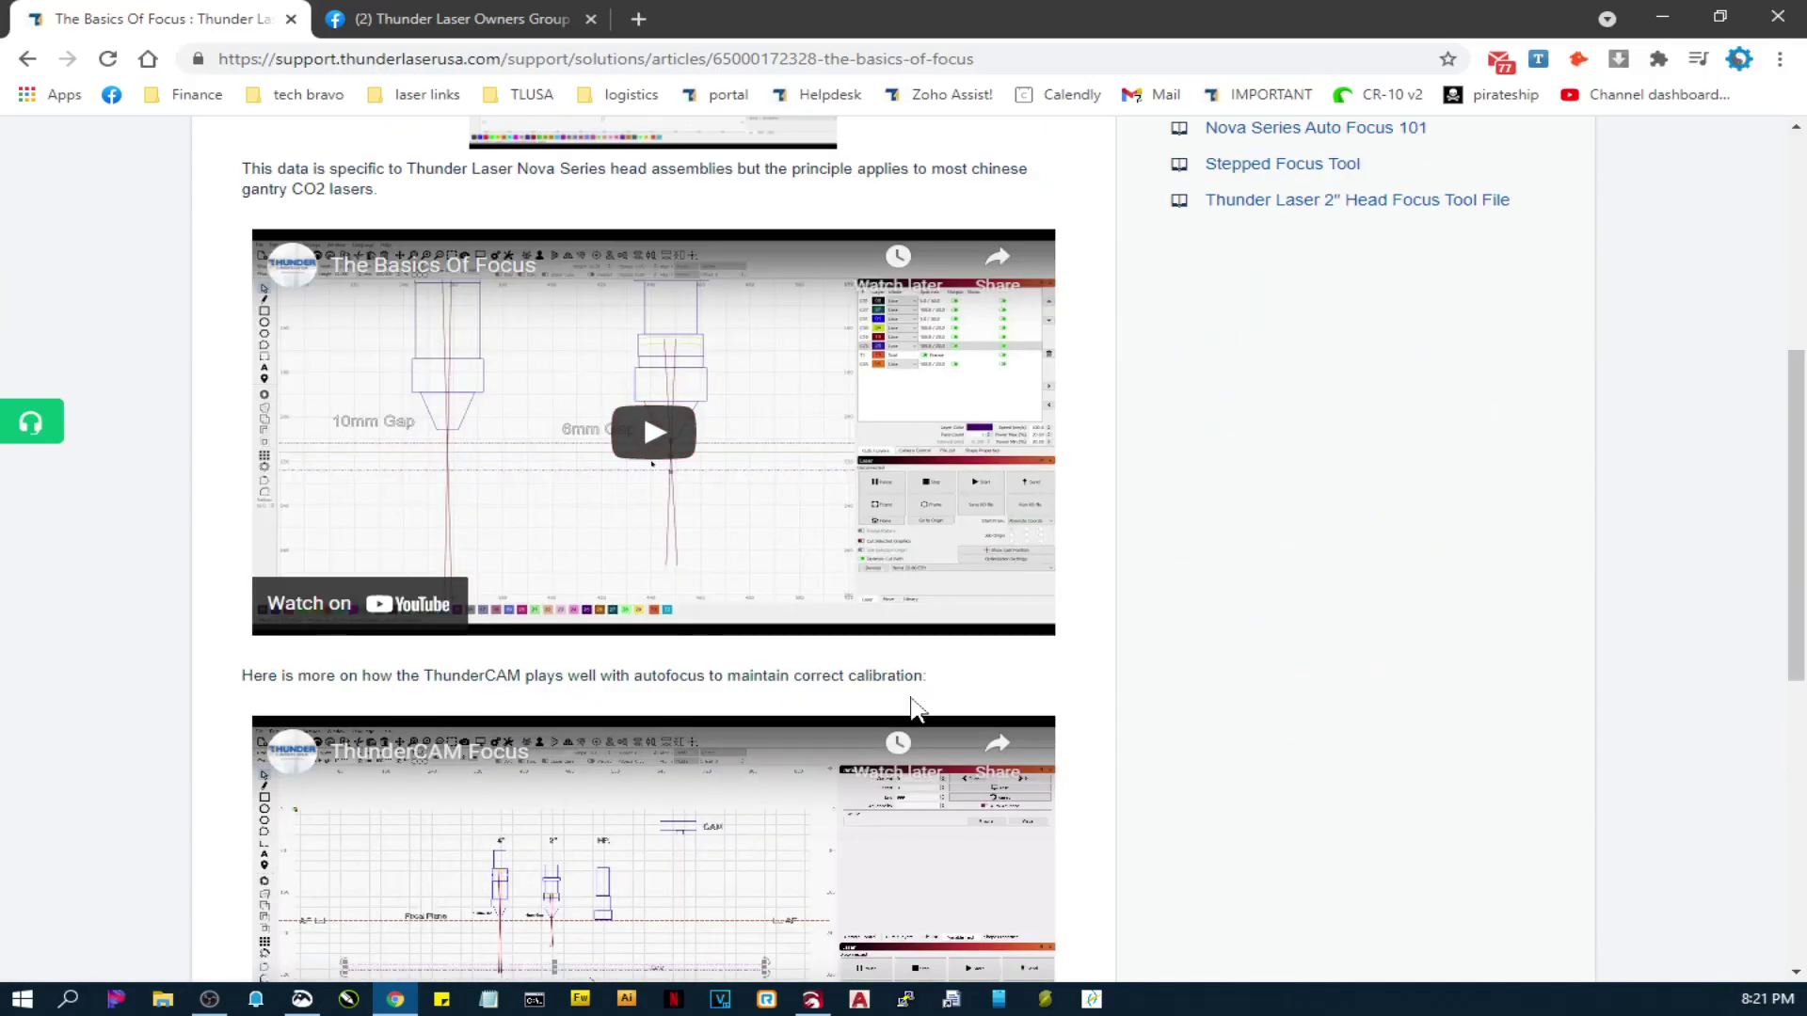
scroll(809, 527, up, 6)
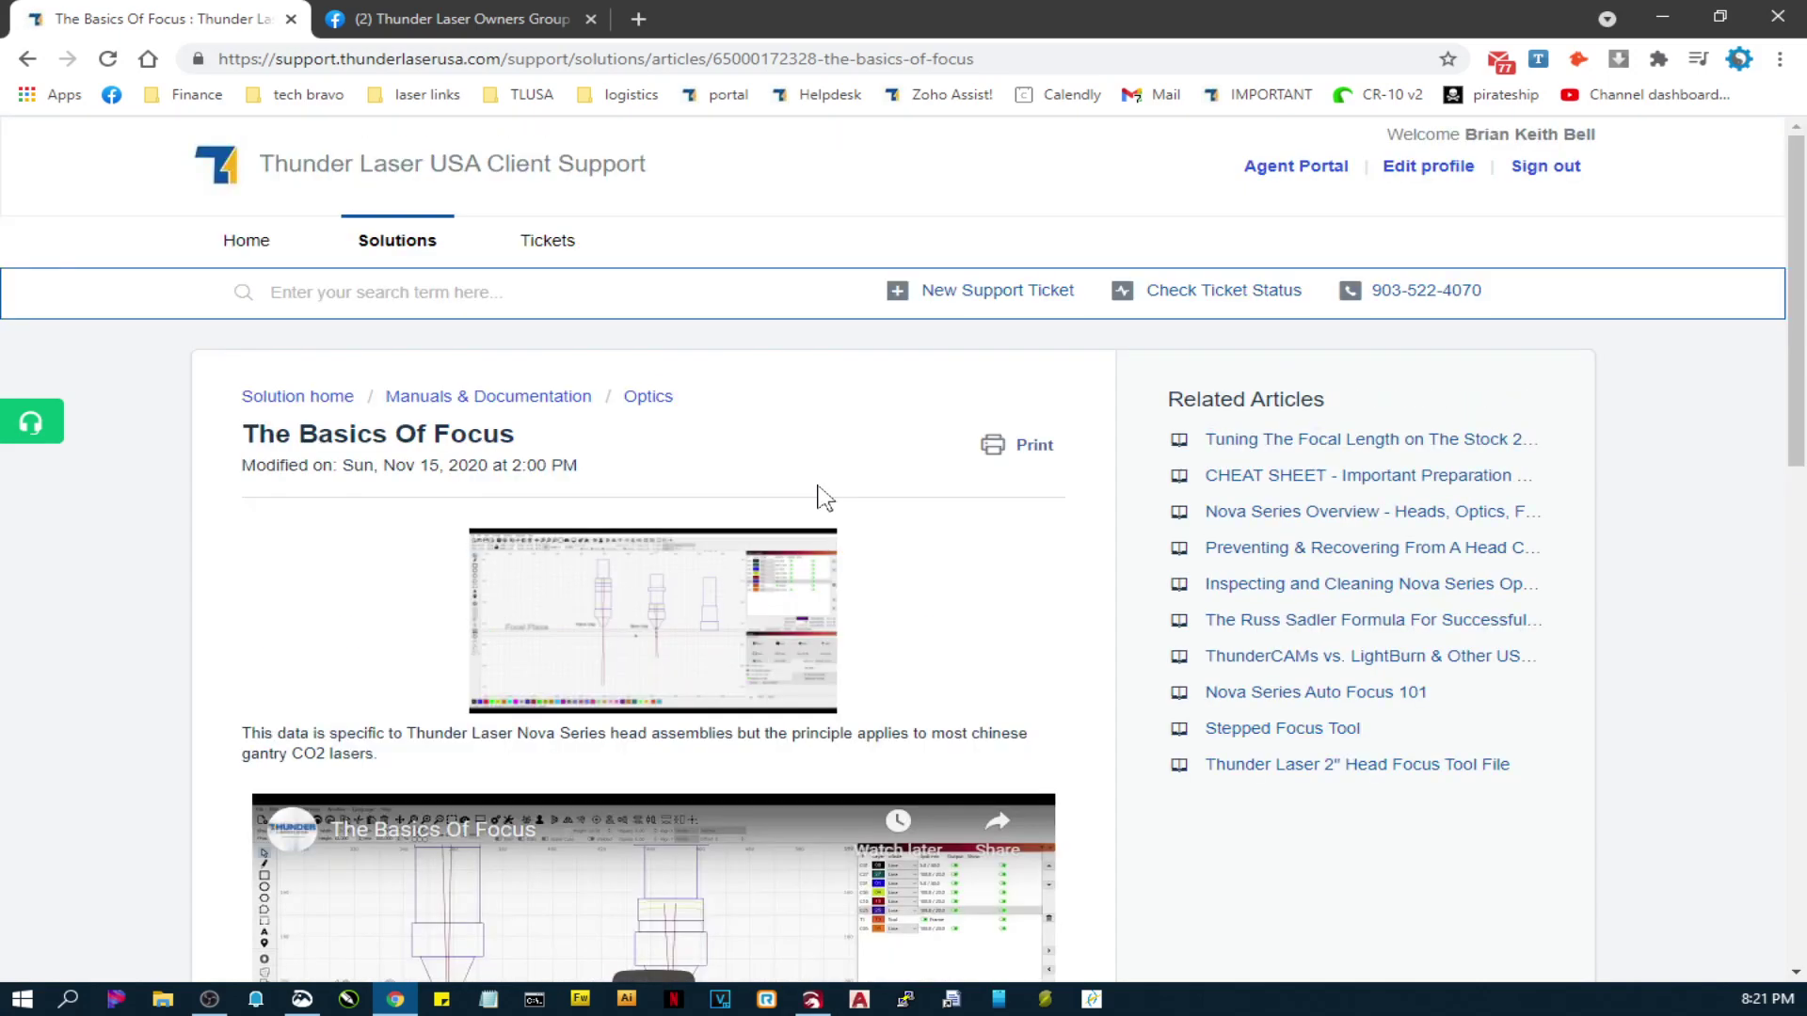